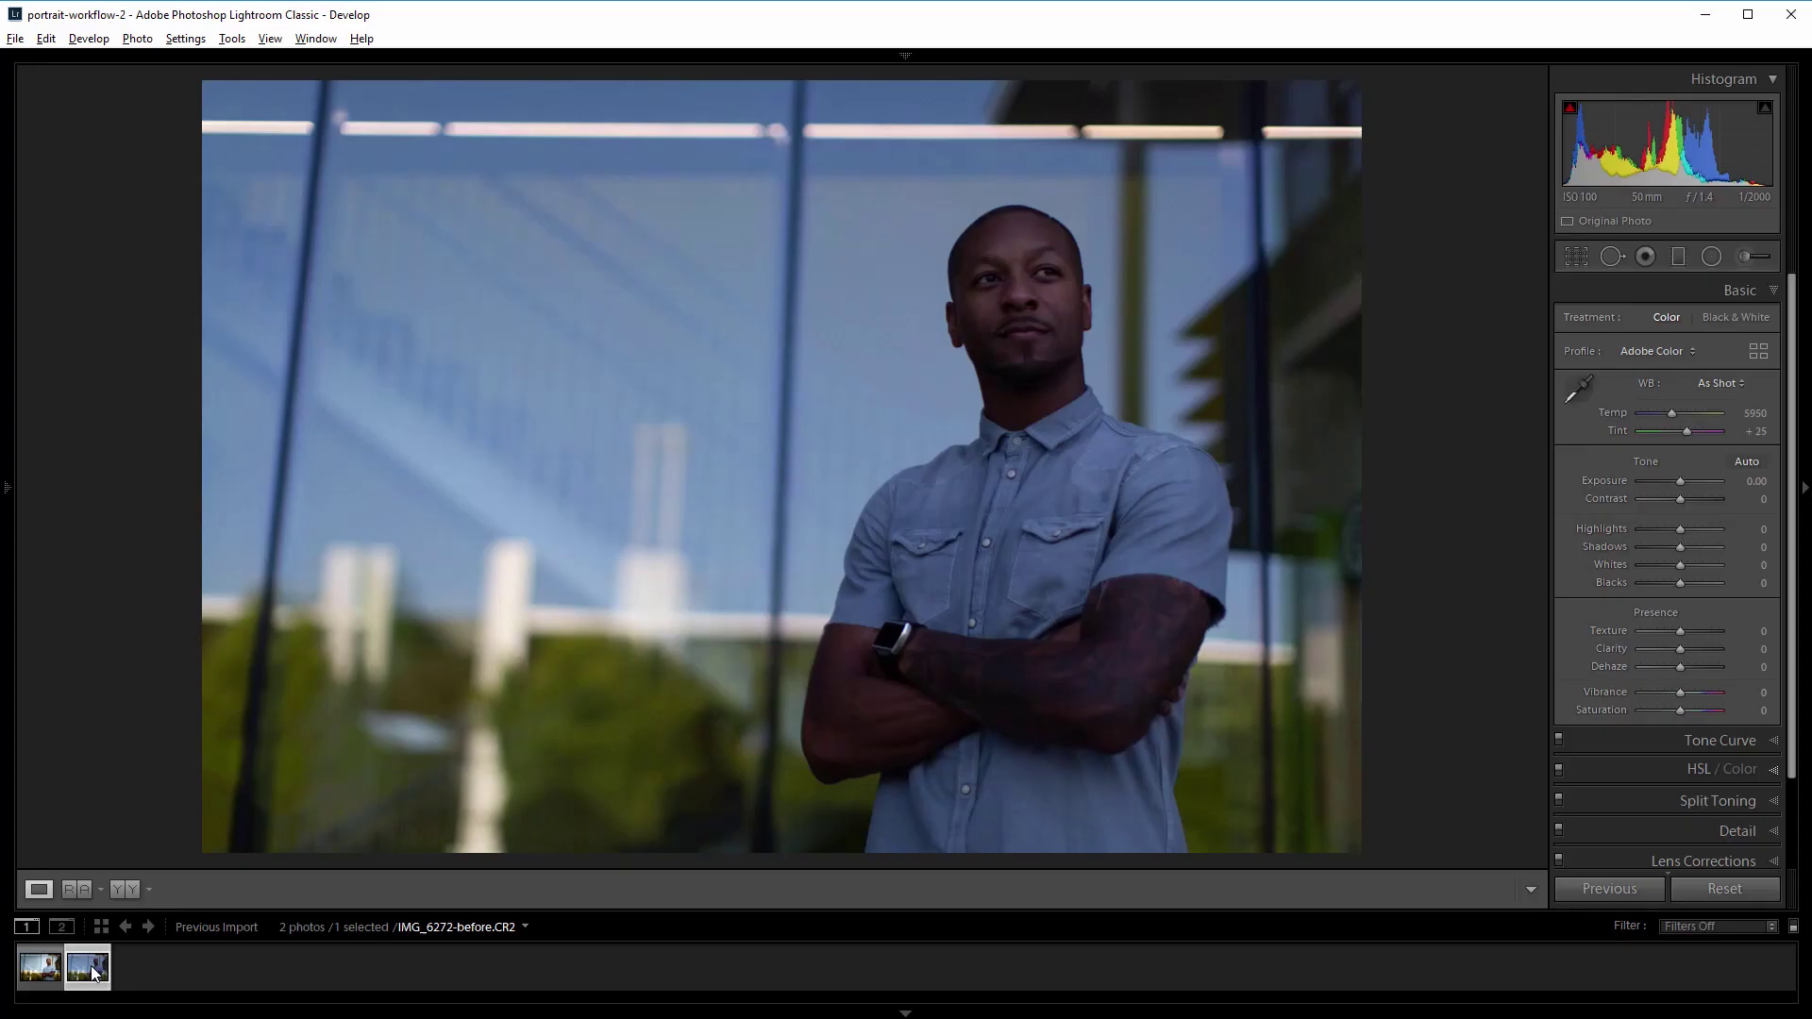
Display the edited reference IMG_6272-after.CR2 in the Develop module
{"action": "key", "text": "Left"}
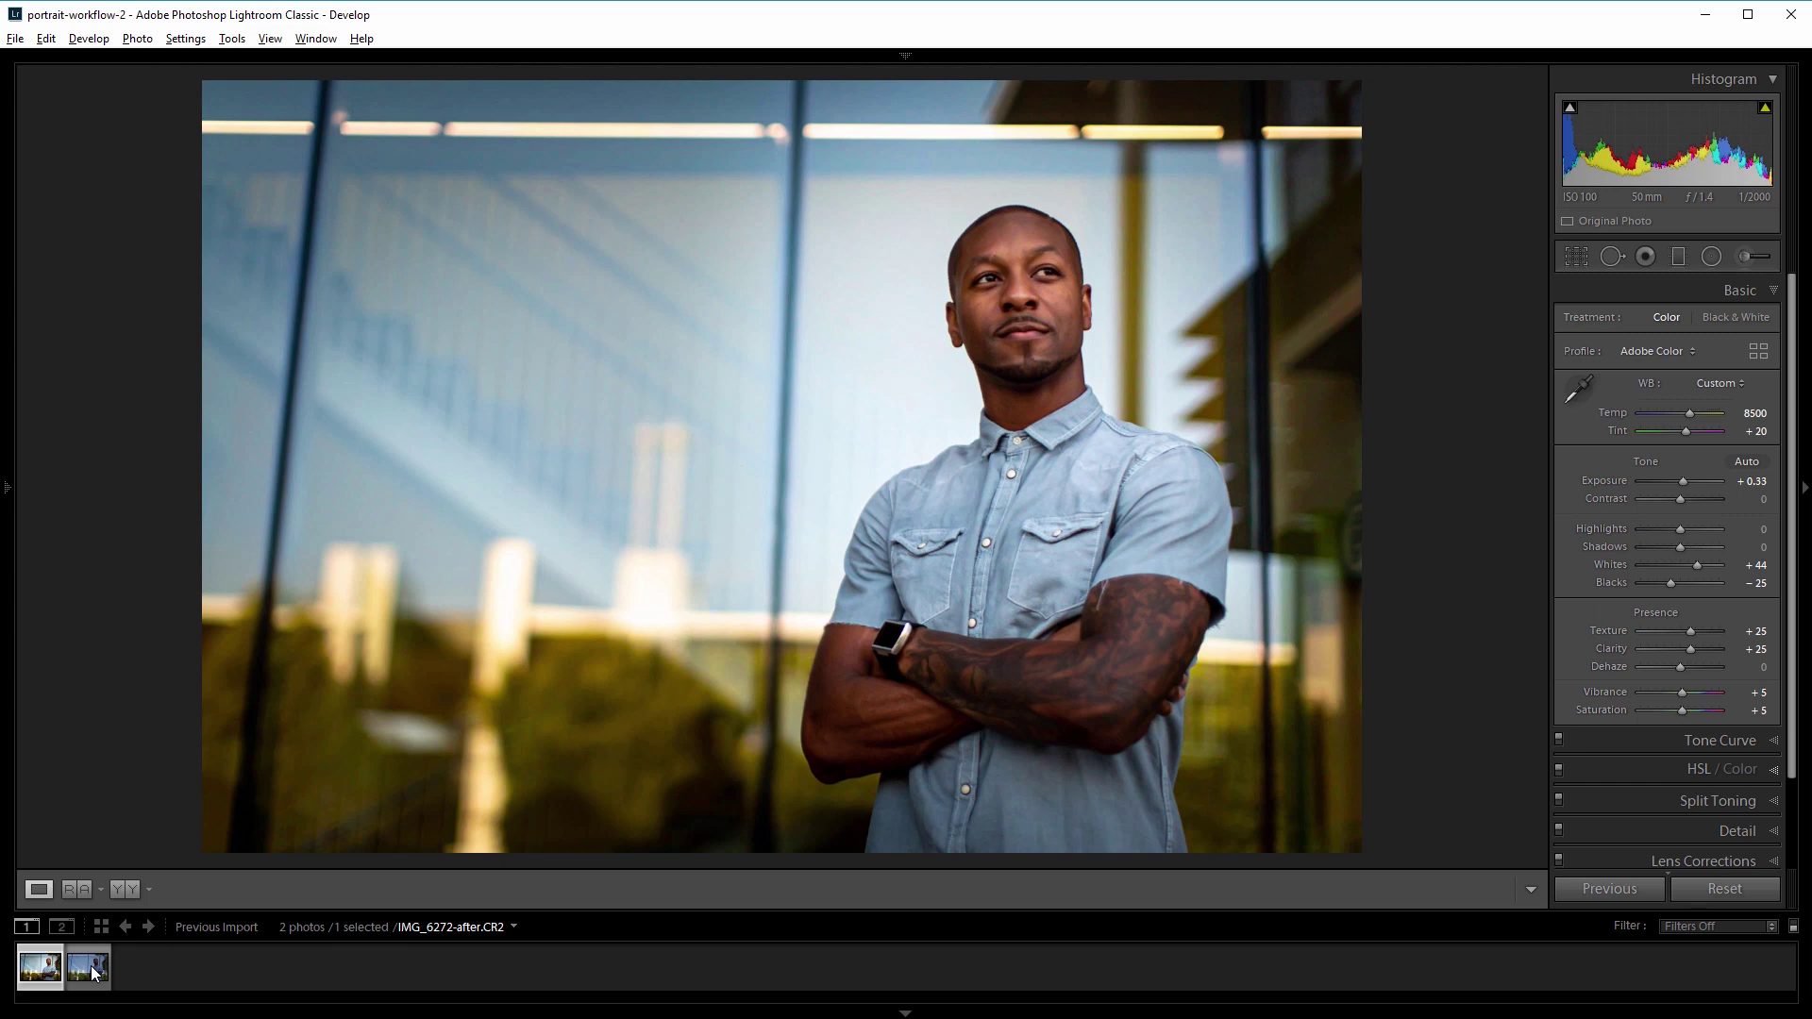
On the unedited portrait with the filmstrip hidden, set Exposure +0.36, Temp 8481, Tint +20
{"action": "left_click", "coordinate": [91, 965]}
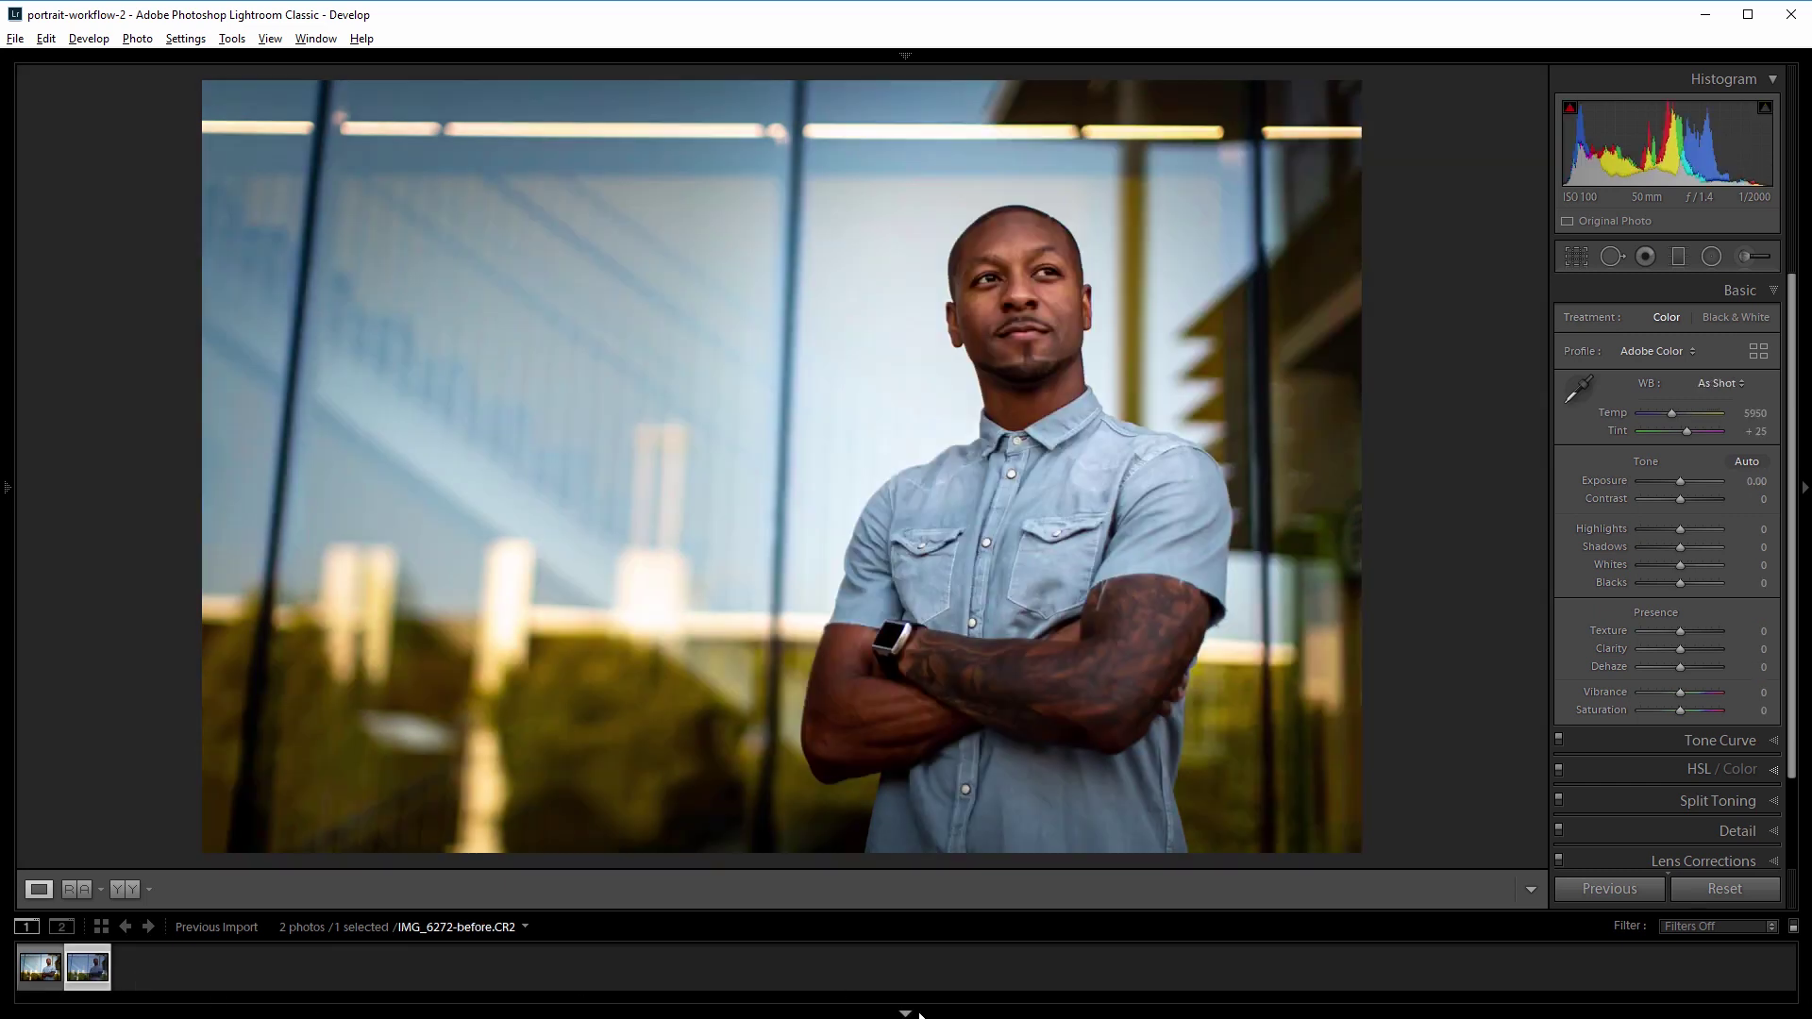
{"action": "left_click", "coordinate": [918, 1013]}
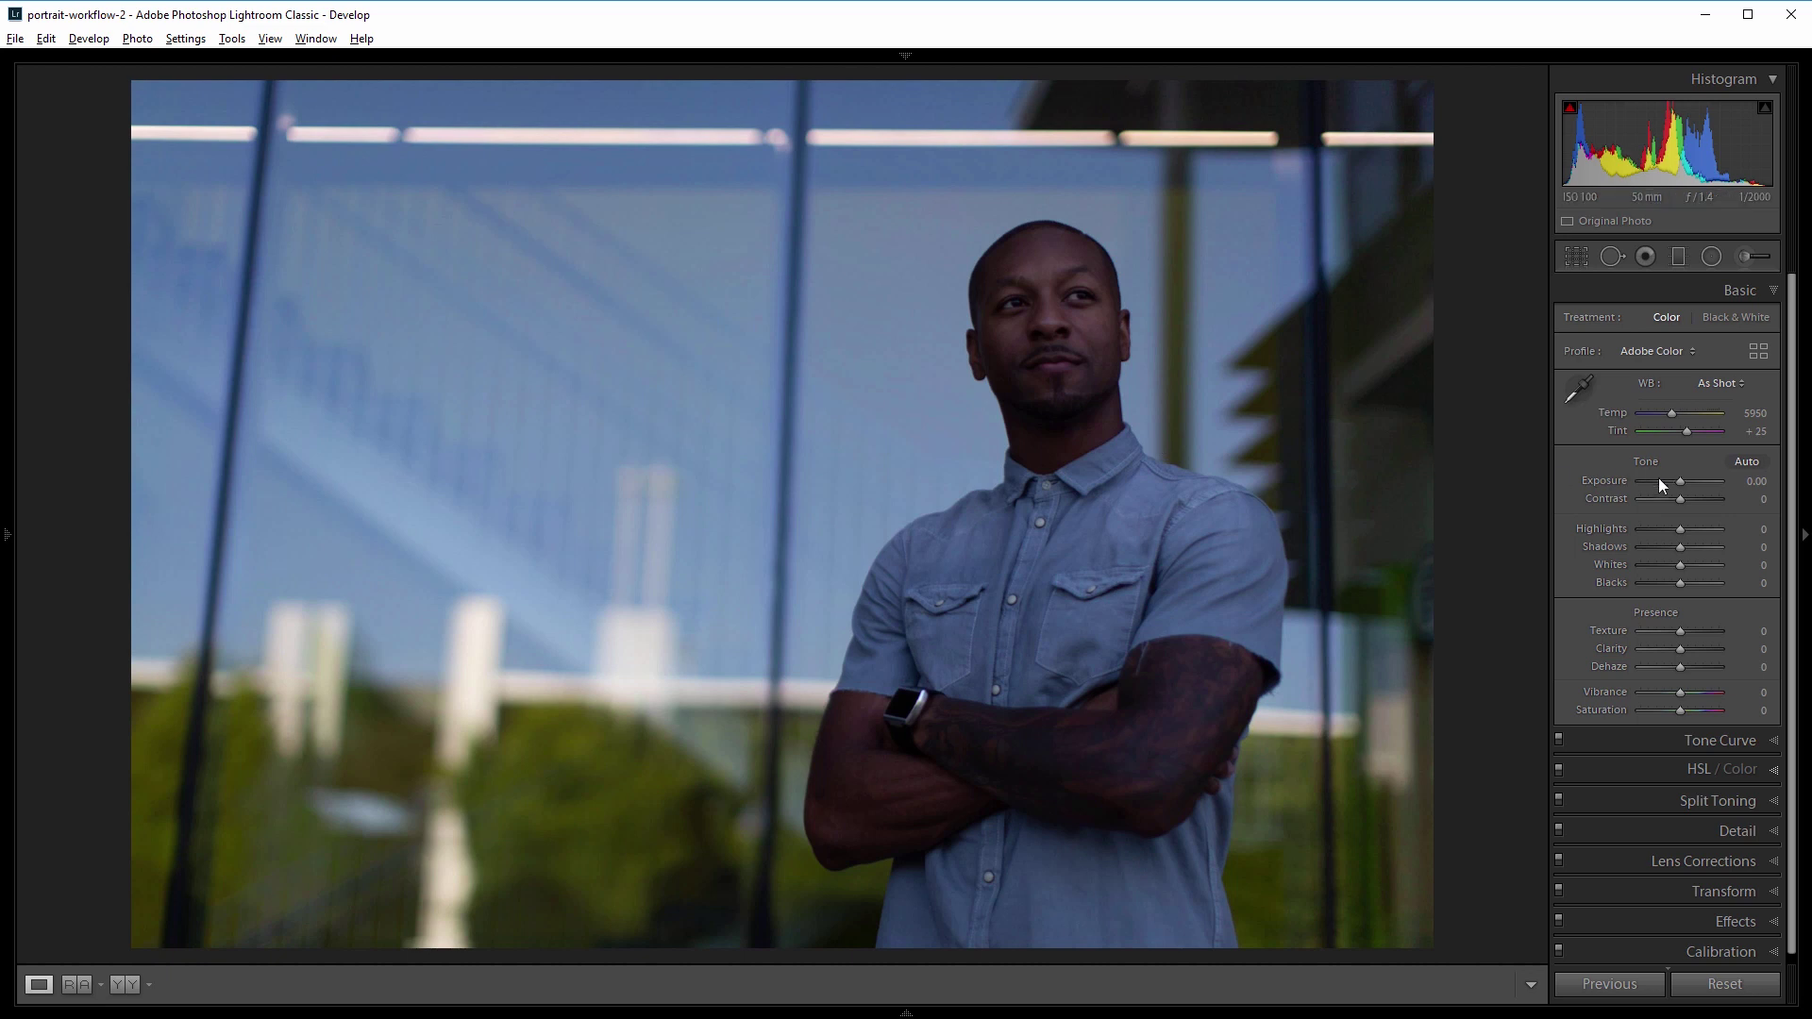
{"action": "left_click_drag", "start_coordinate": [1677, 477], "coordinate": [1681, 478]}
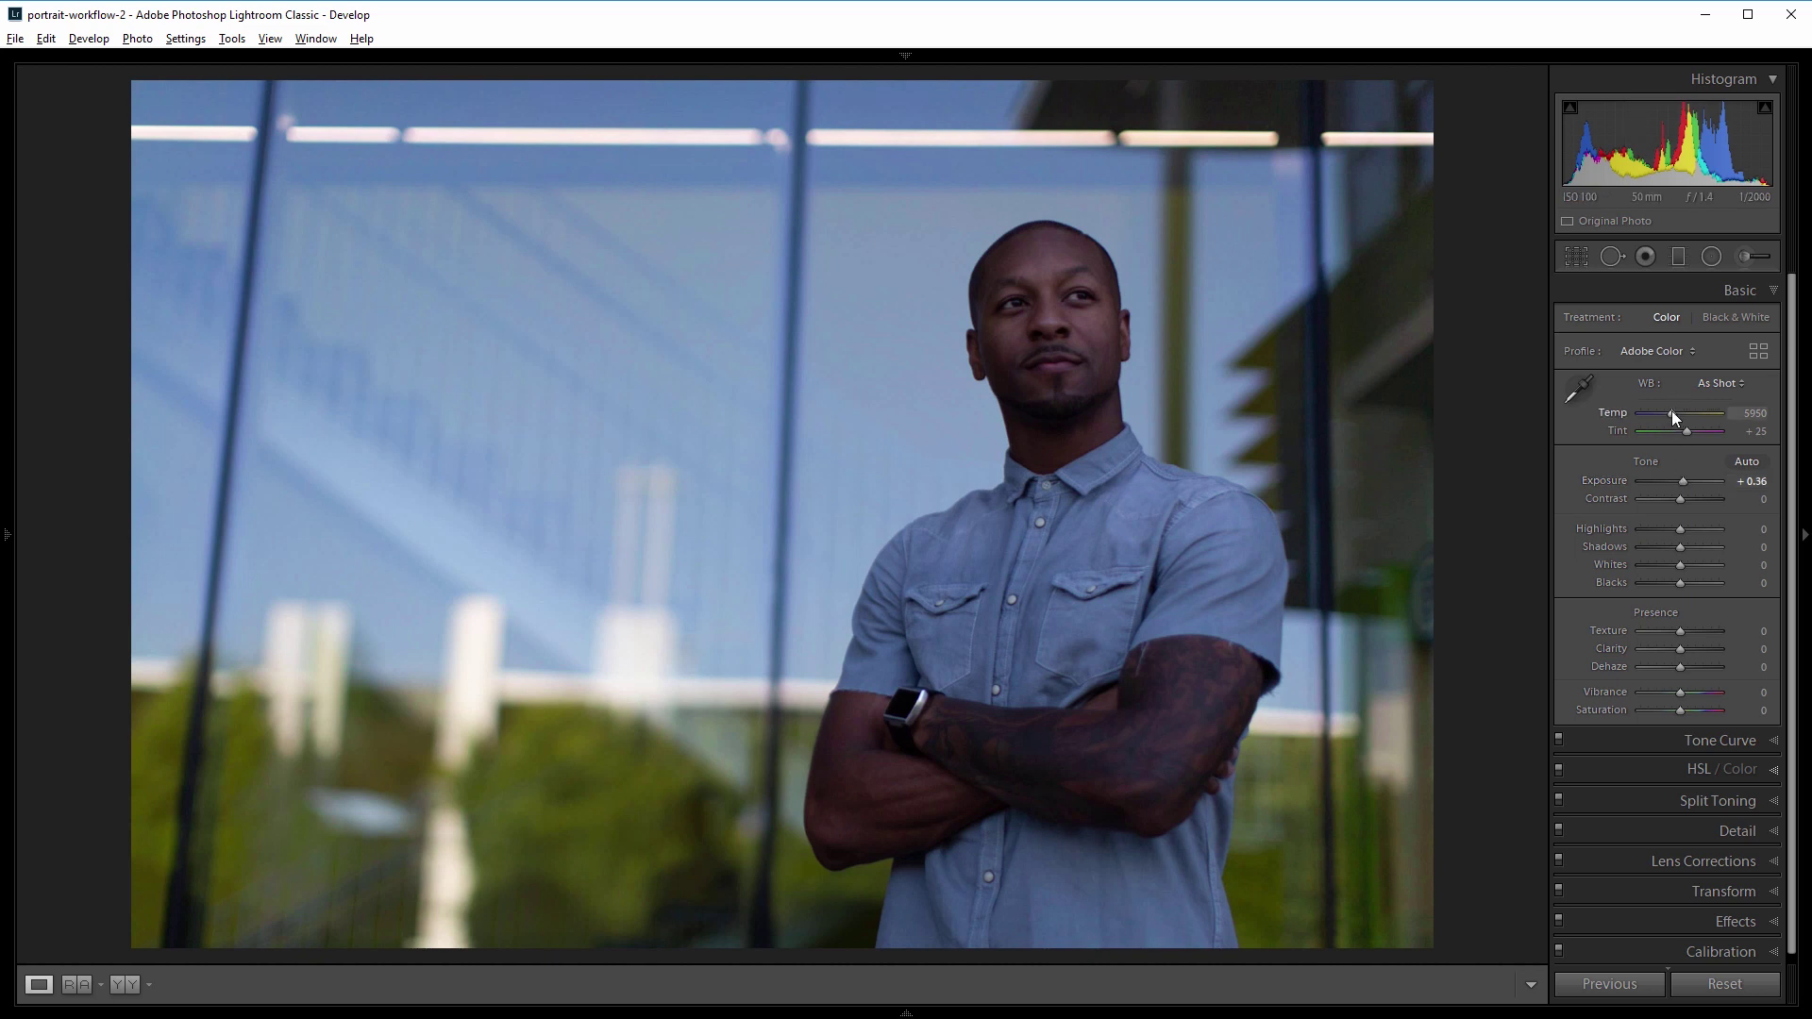
{"action": "left_click_drag", "start_coordinate": [1672, 412], "coordinate": [1689, 415]}
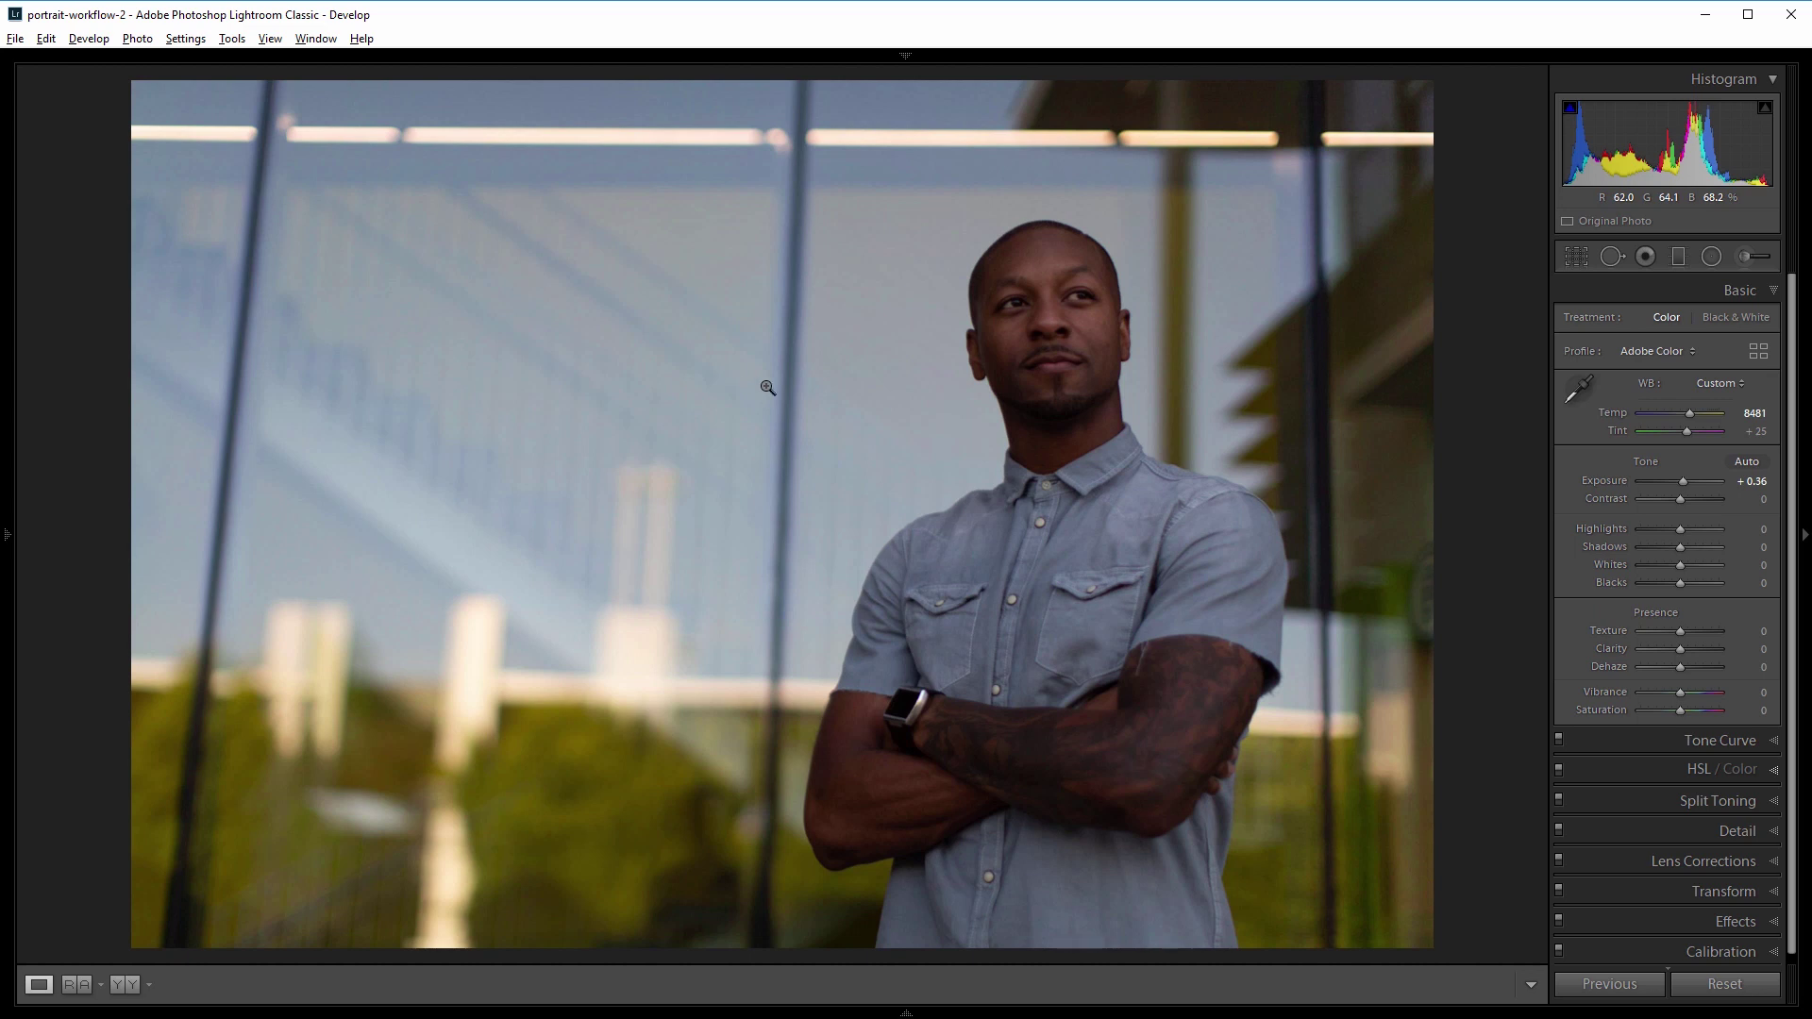
{"action": "left_click", "coordinate": [1755, 432]}
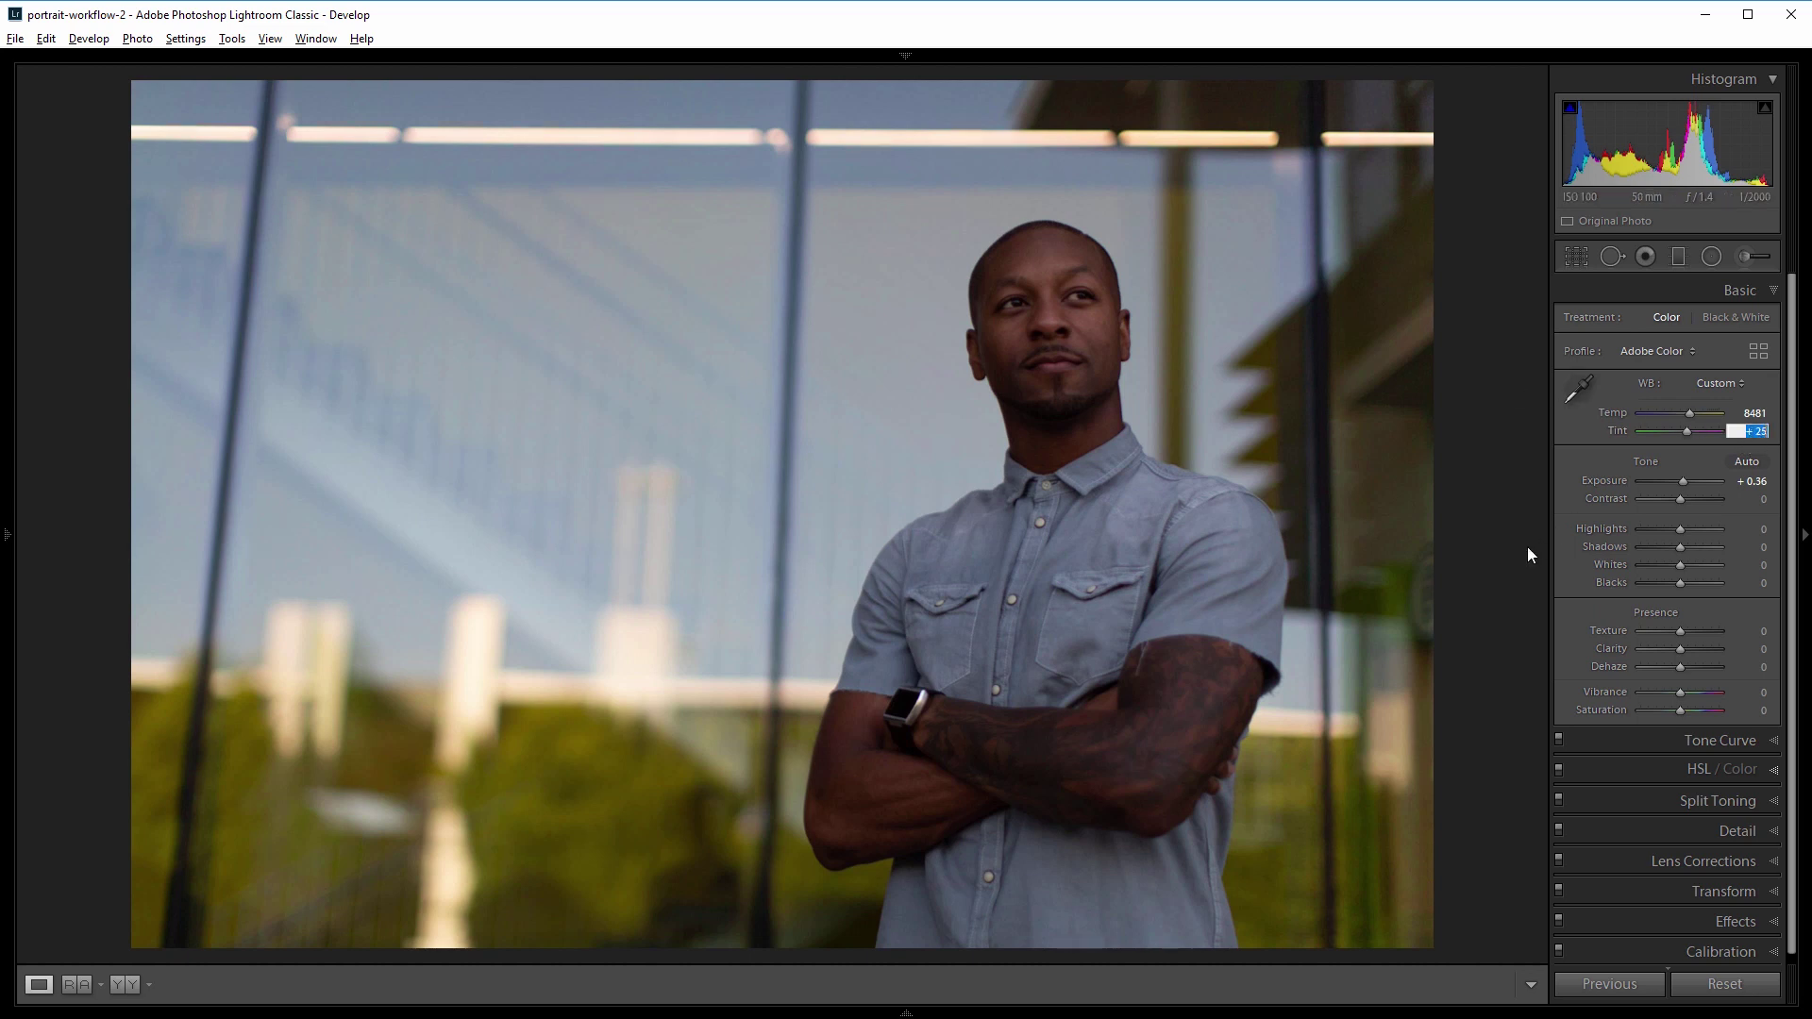
{"action": "type", "text": "20"}
{"action": "key", "text": "Return"}
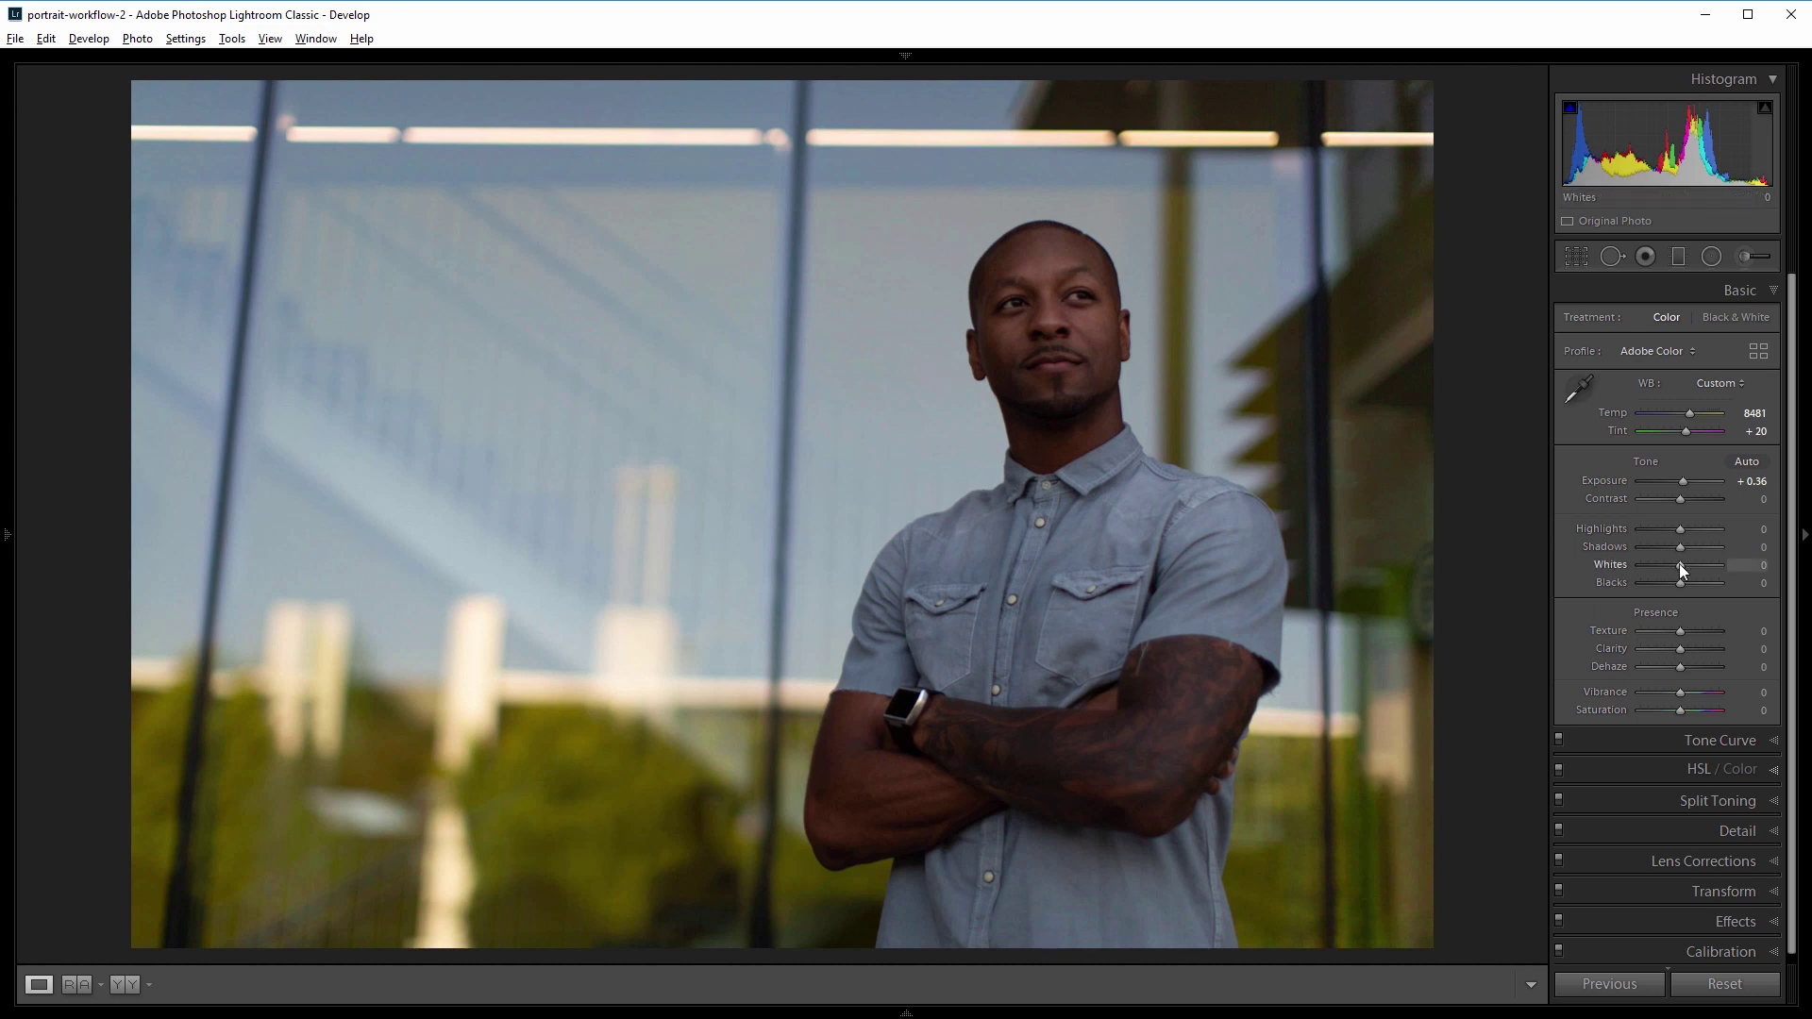
Raise Whites to +43, lower Blacks to −24, and add Texture +24 and Clarity +26
{"action": "left_click_drag", "start_coordinate": [1680, 564], "coordinate": [1696, 564]}
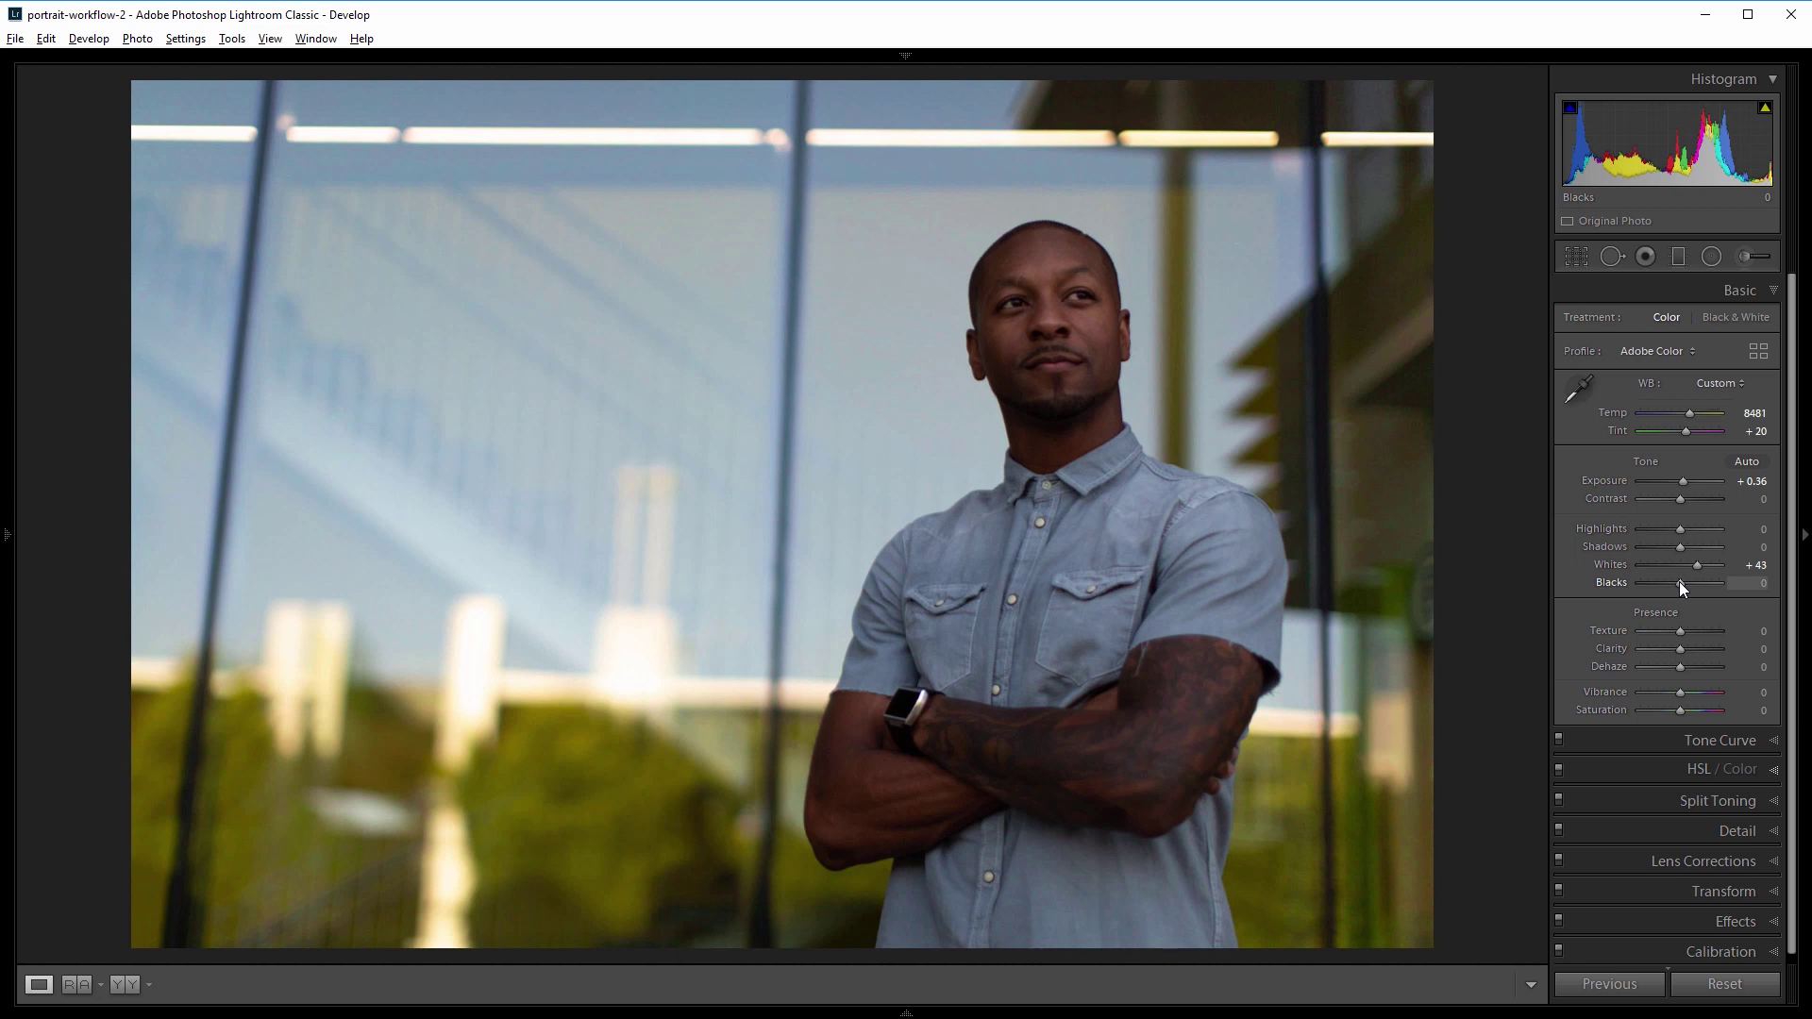
{"action": "left_click_drag", "start_coordinate": [1678, 585], "coordinate": [1667, 585]}
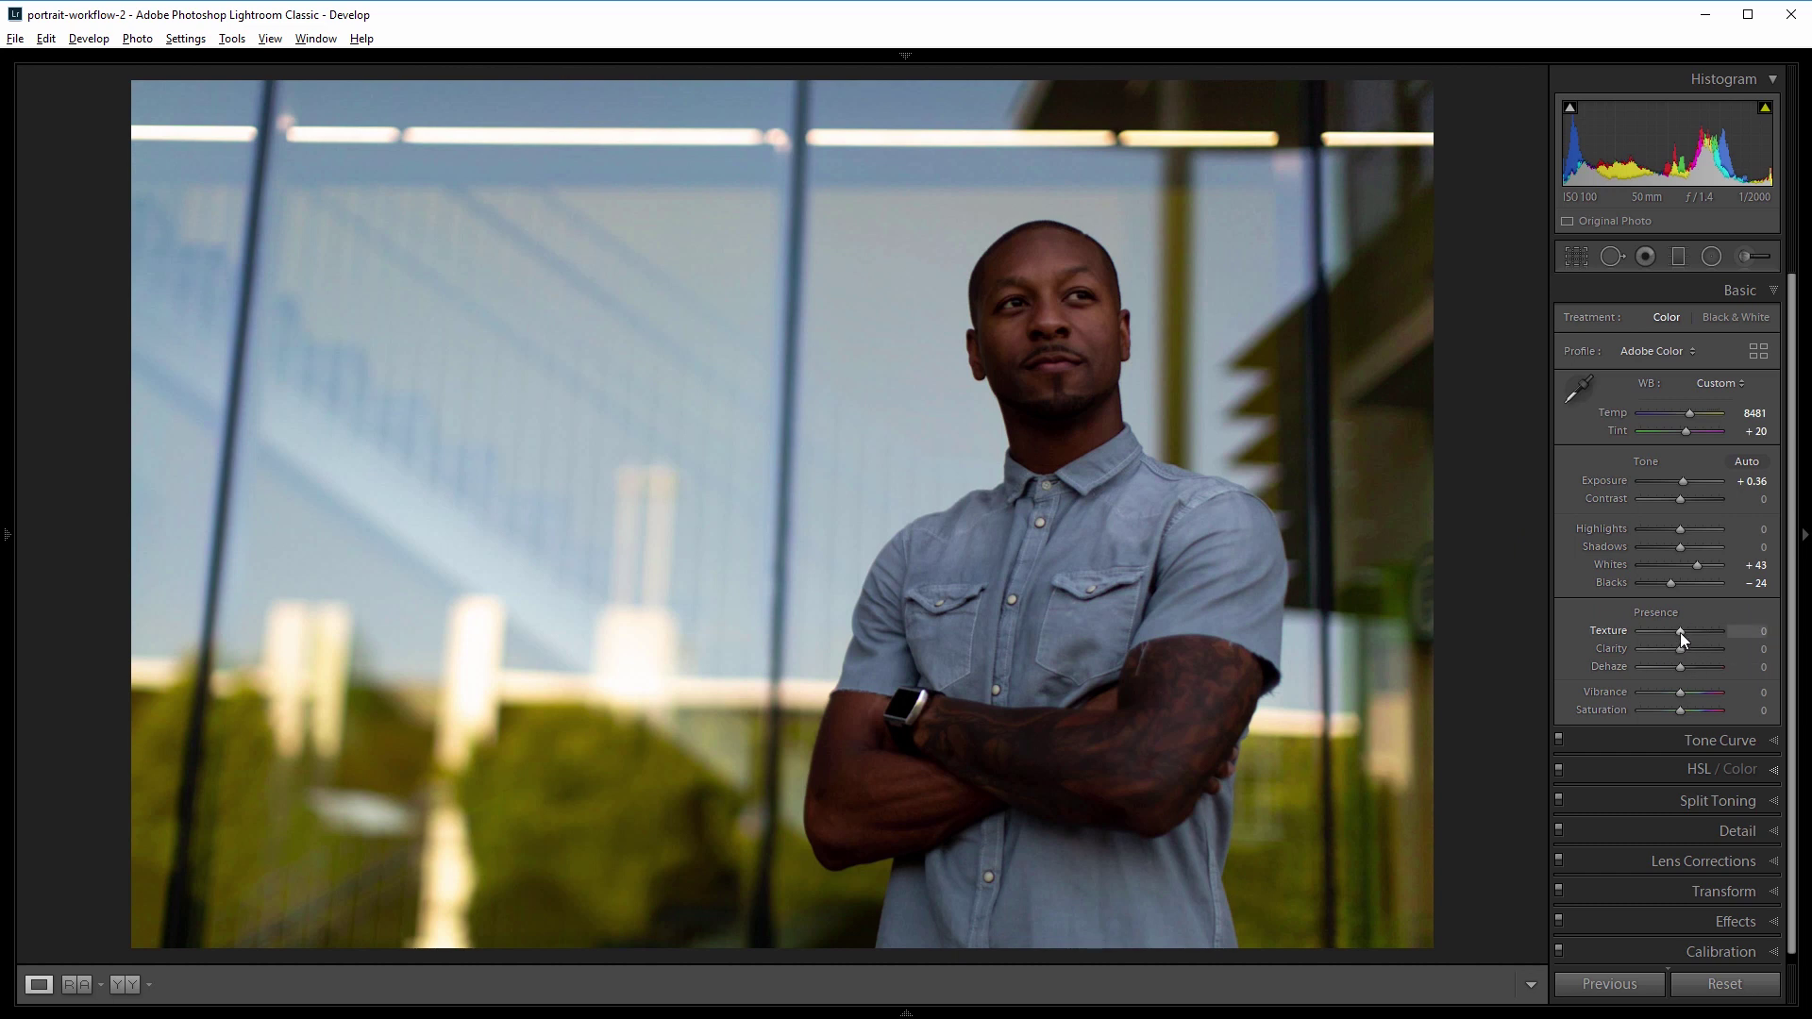
{"action": "left_click_drag", "start_coordinate": [1681, 637], "coordinate": [1693, 648]}
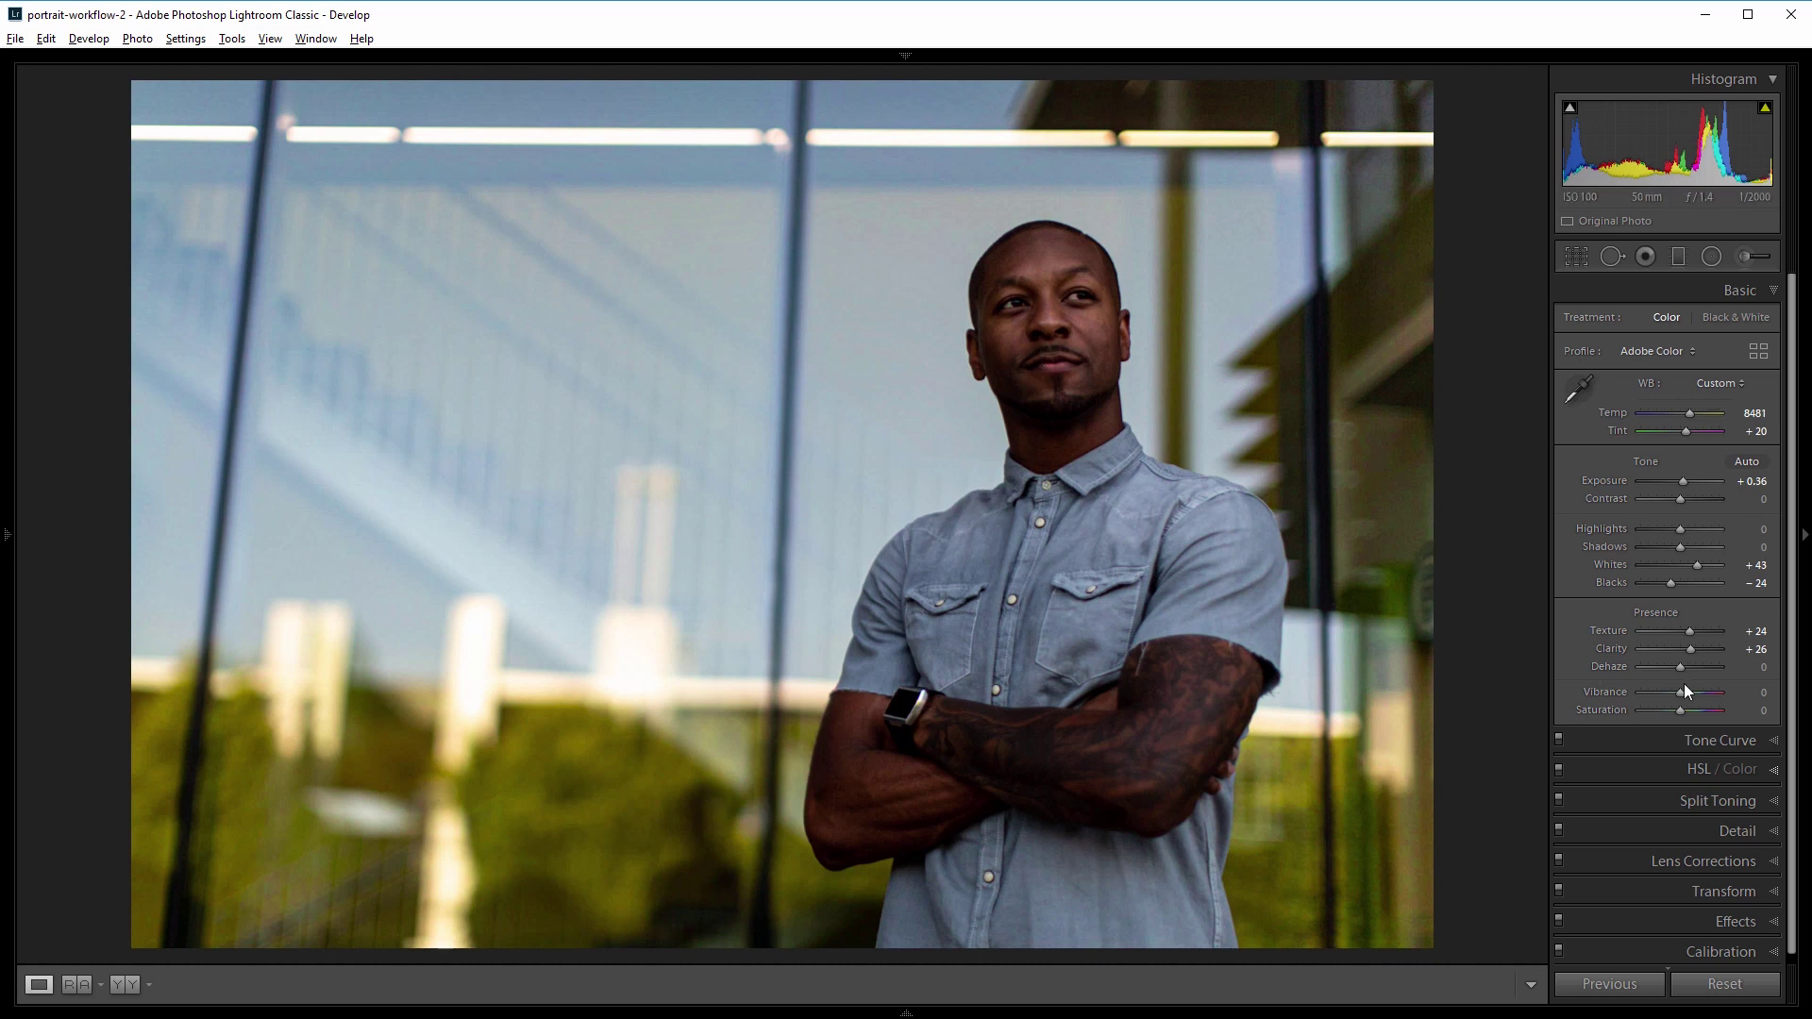
Set Vibrance and Saturation to +5 each
{"action": "left_click", "coordinate": [1752, 693]}
{"action": "type", "text": "5"}
{"action": "left_click", "coordinate": [1759, 711]}
{"action": "type", "text": "5"}
{"action": "key", "text": "Return"}
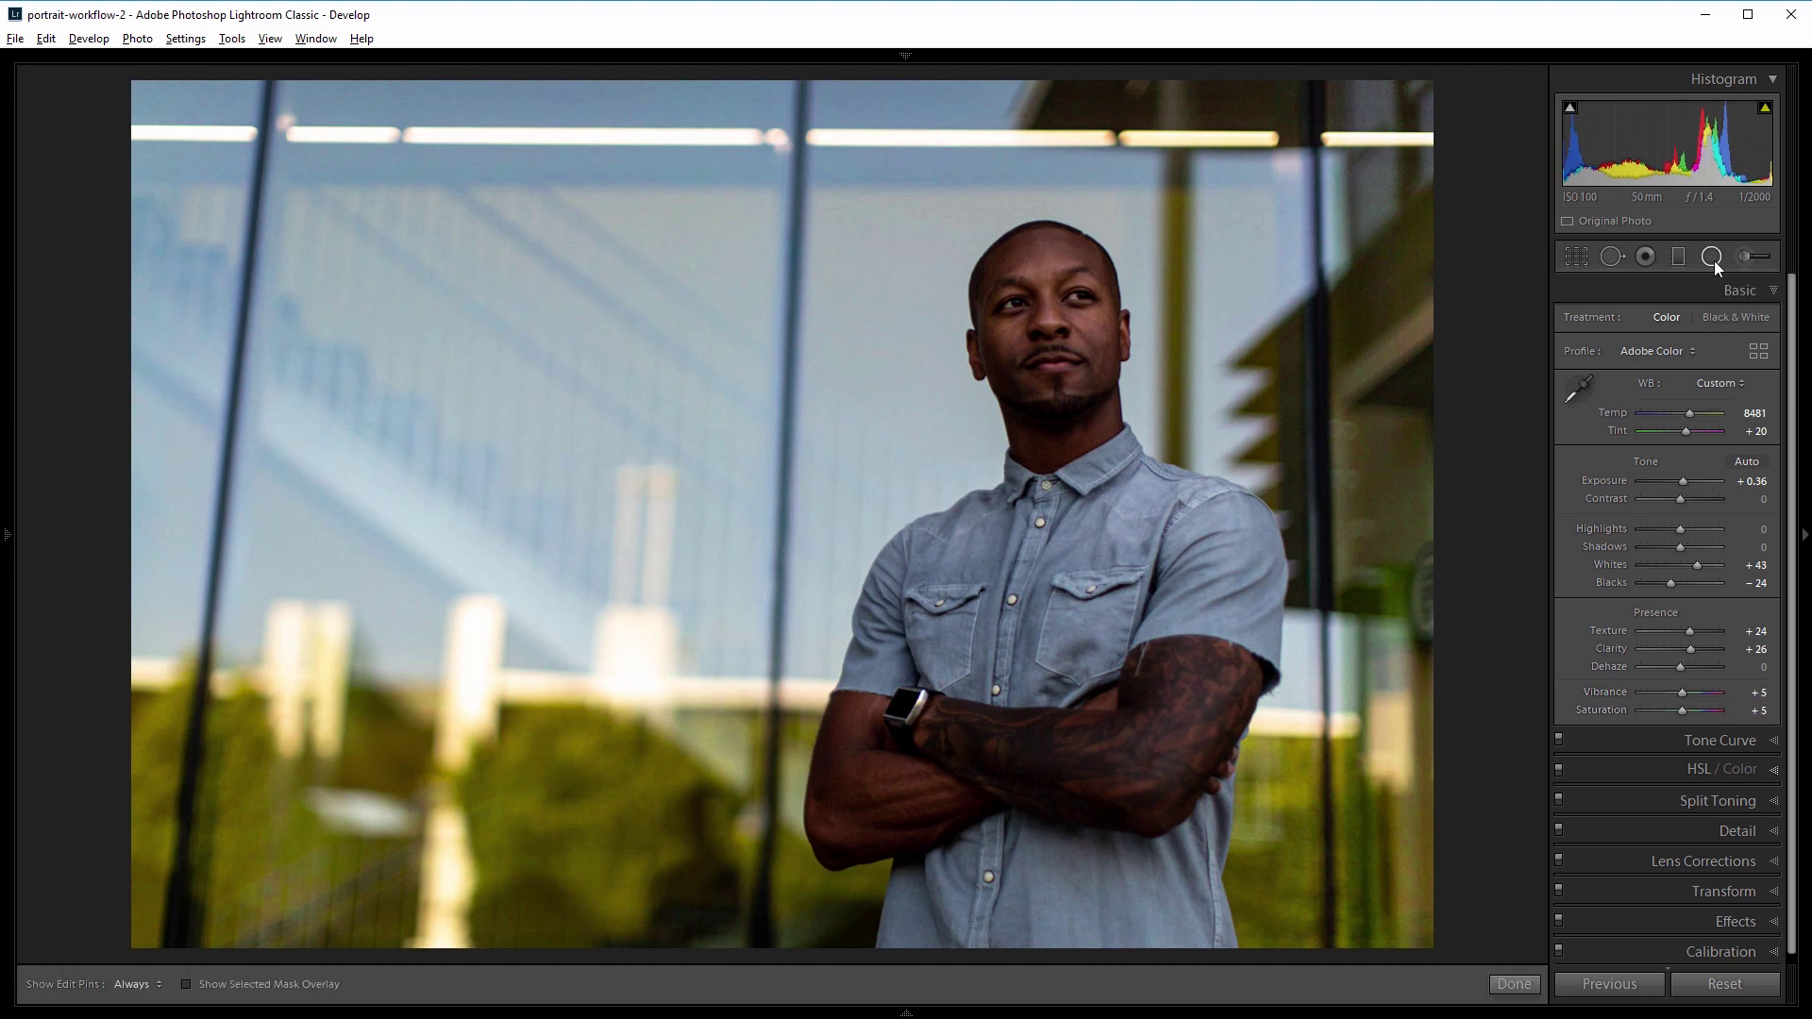
Draw an inverted tall oval radial filter from the man's chest, Exposure 0.50, Feather 50
{"action": "left_click", "coordinate": [1711, 259]}
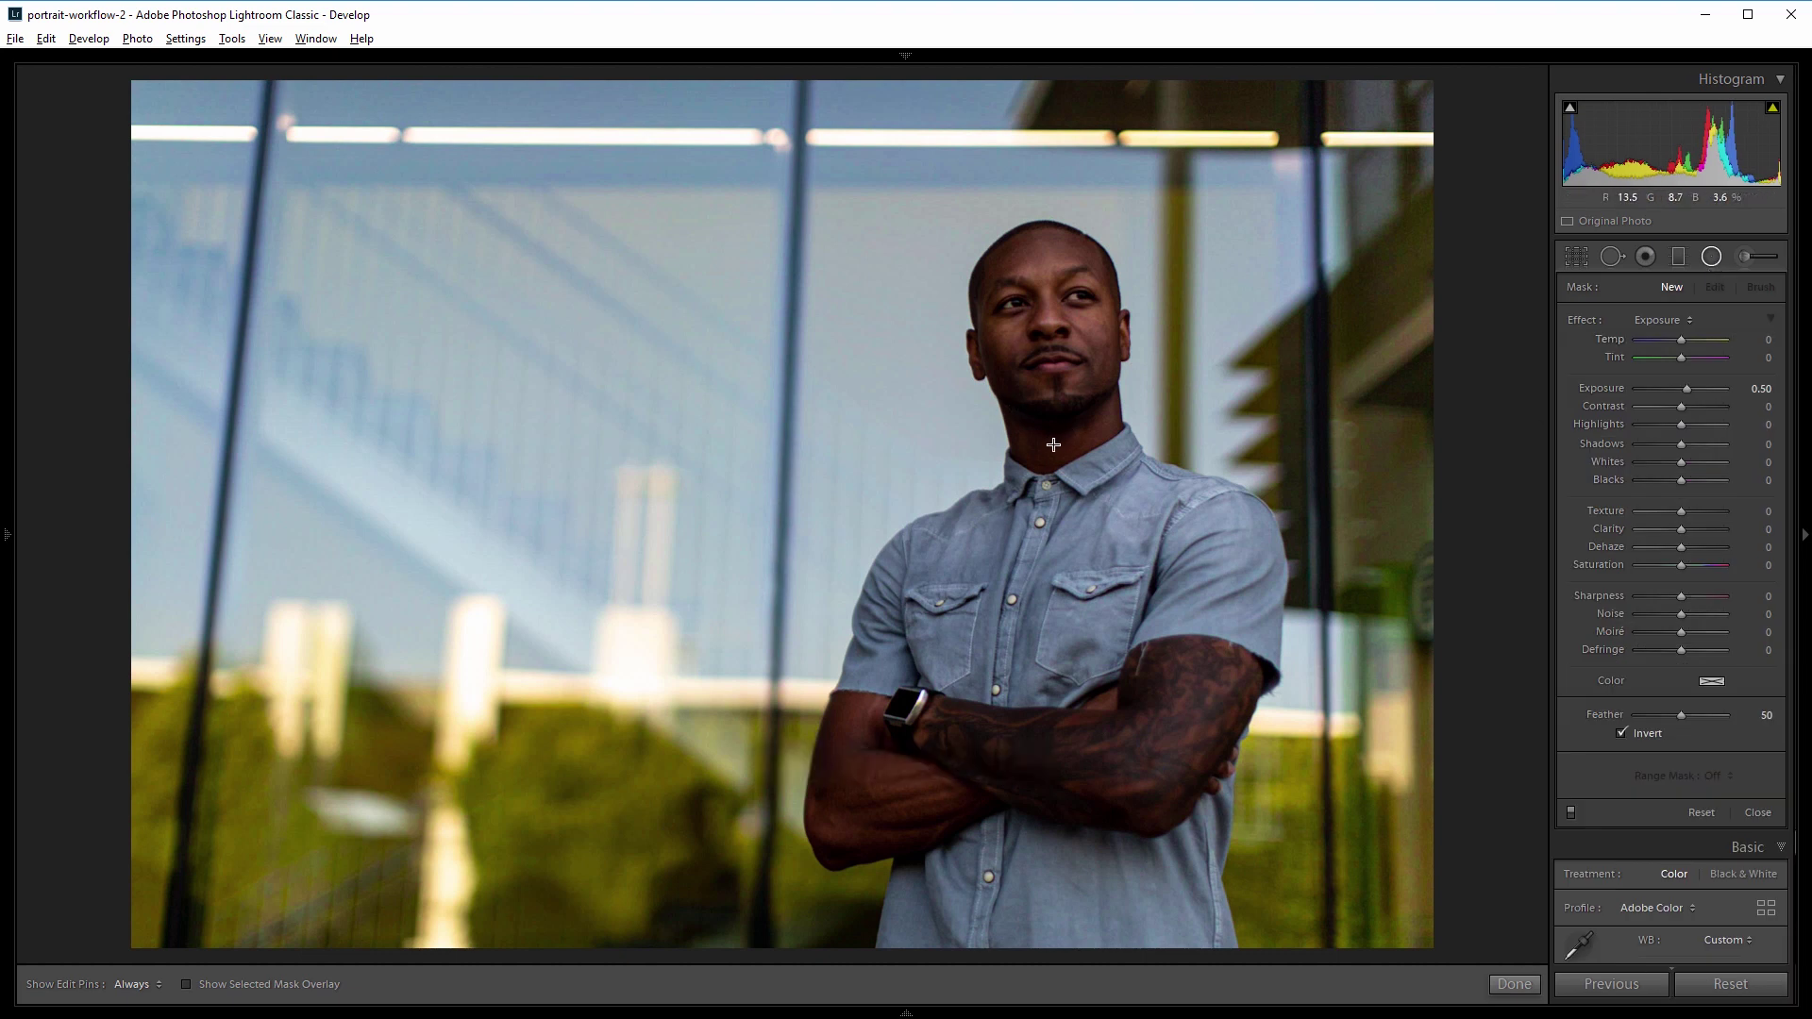
{"action": "left_click_drag", "start_coordinate": [1057, 448], "coordinate": [1380, 983]}
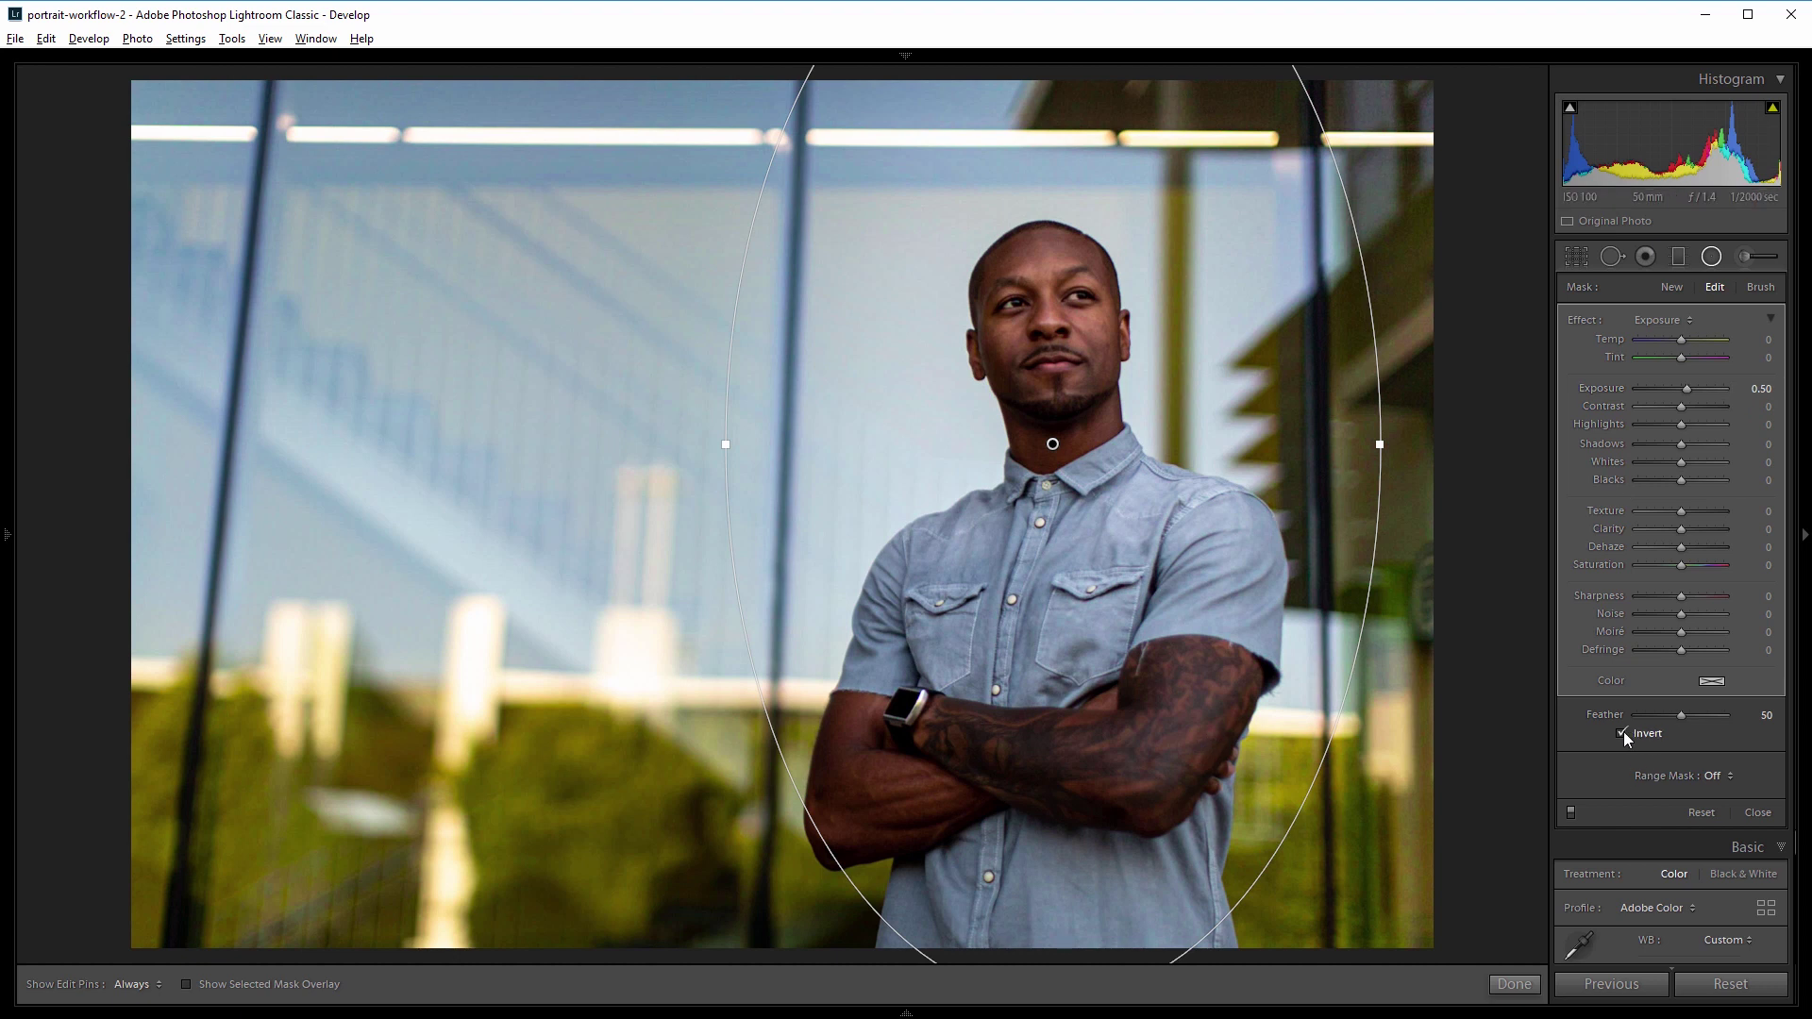
{"action": "left_click", "coordinate": [1622, 734]}
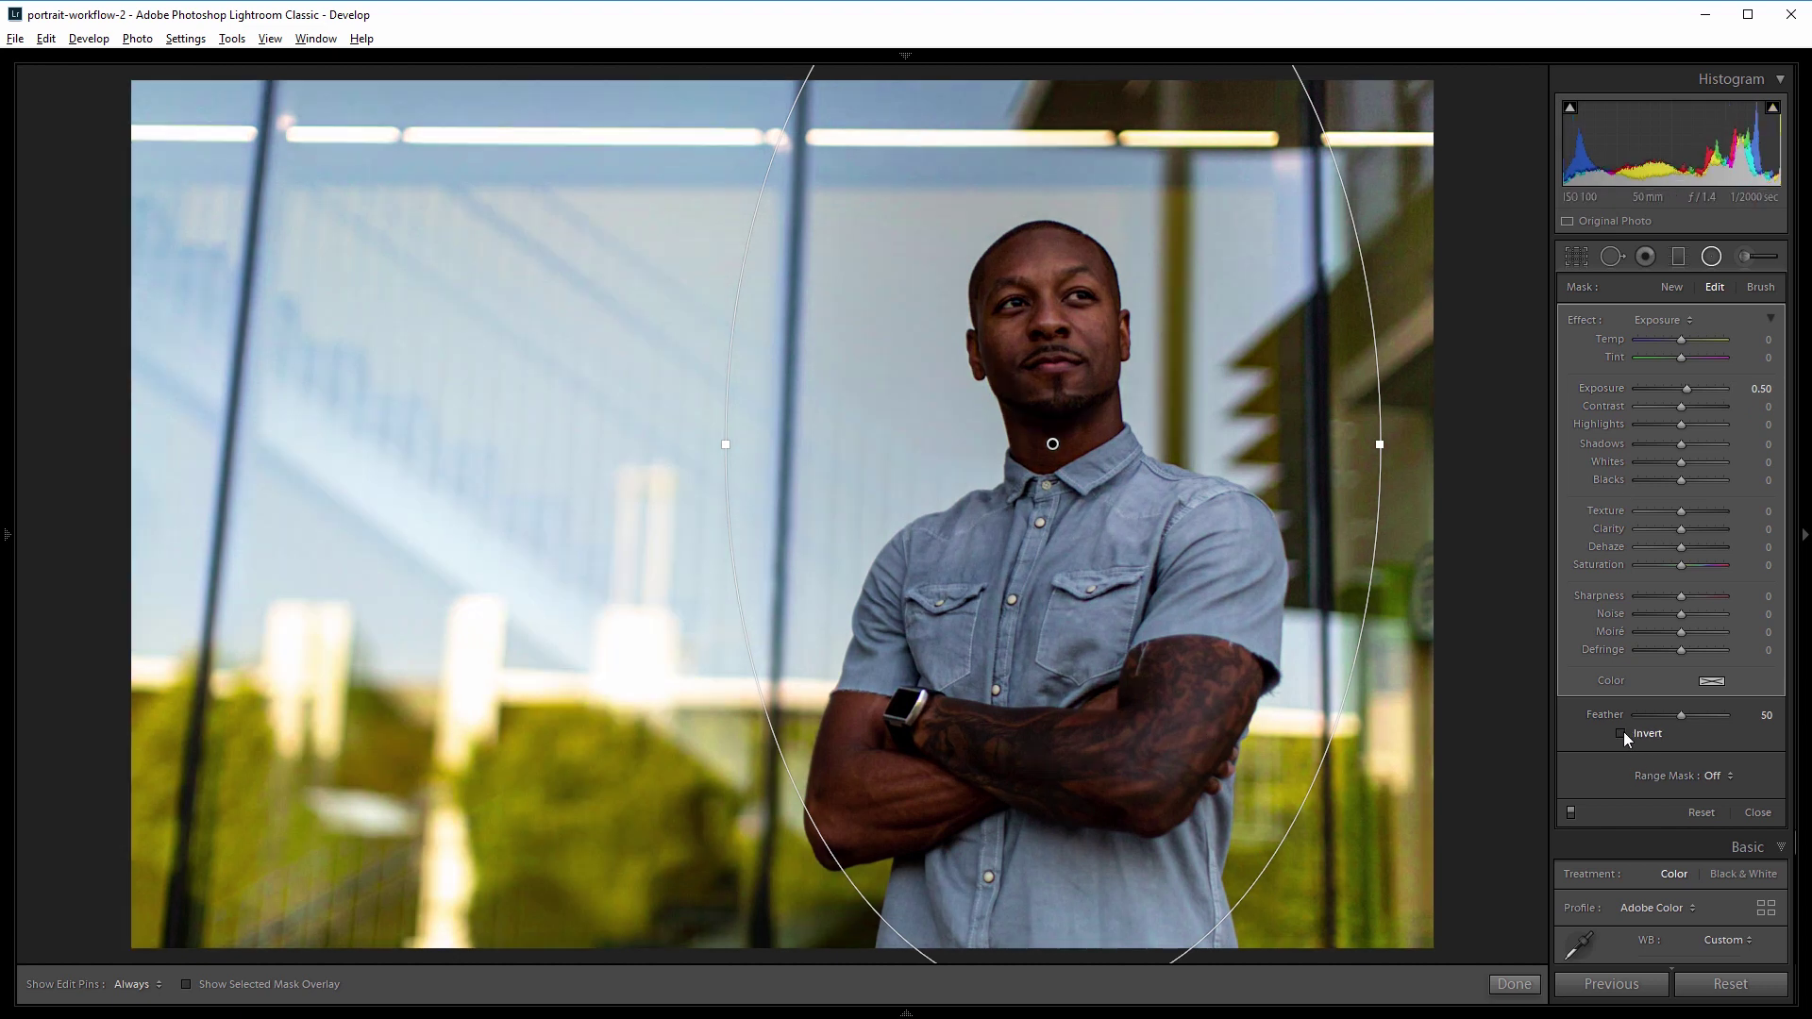
{"action": "left_click", "coordinate": [1622, 735]}
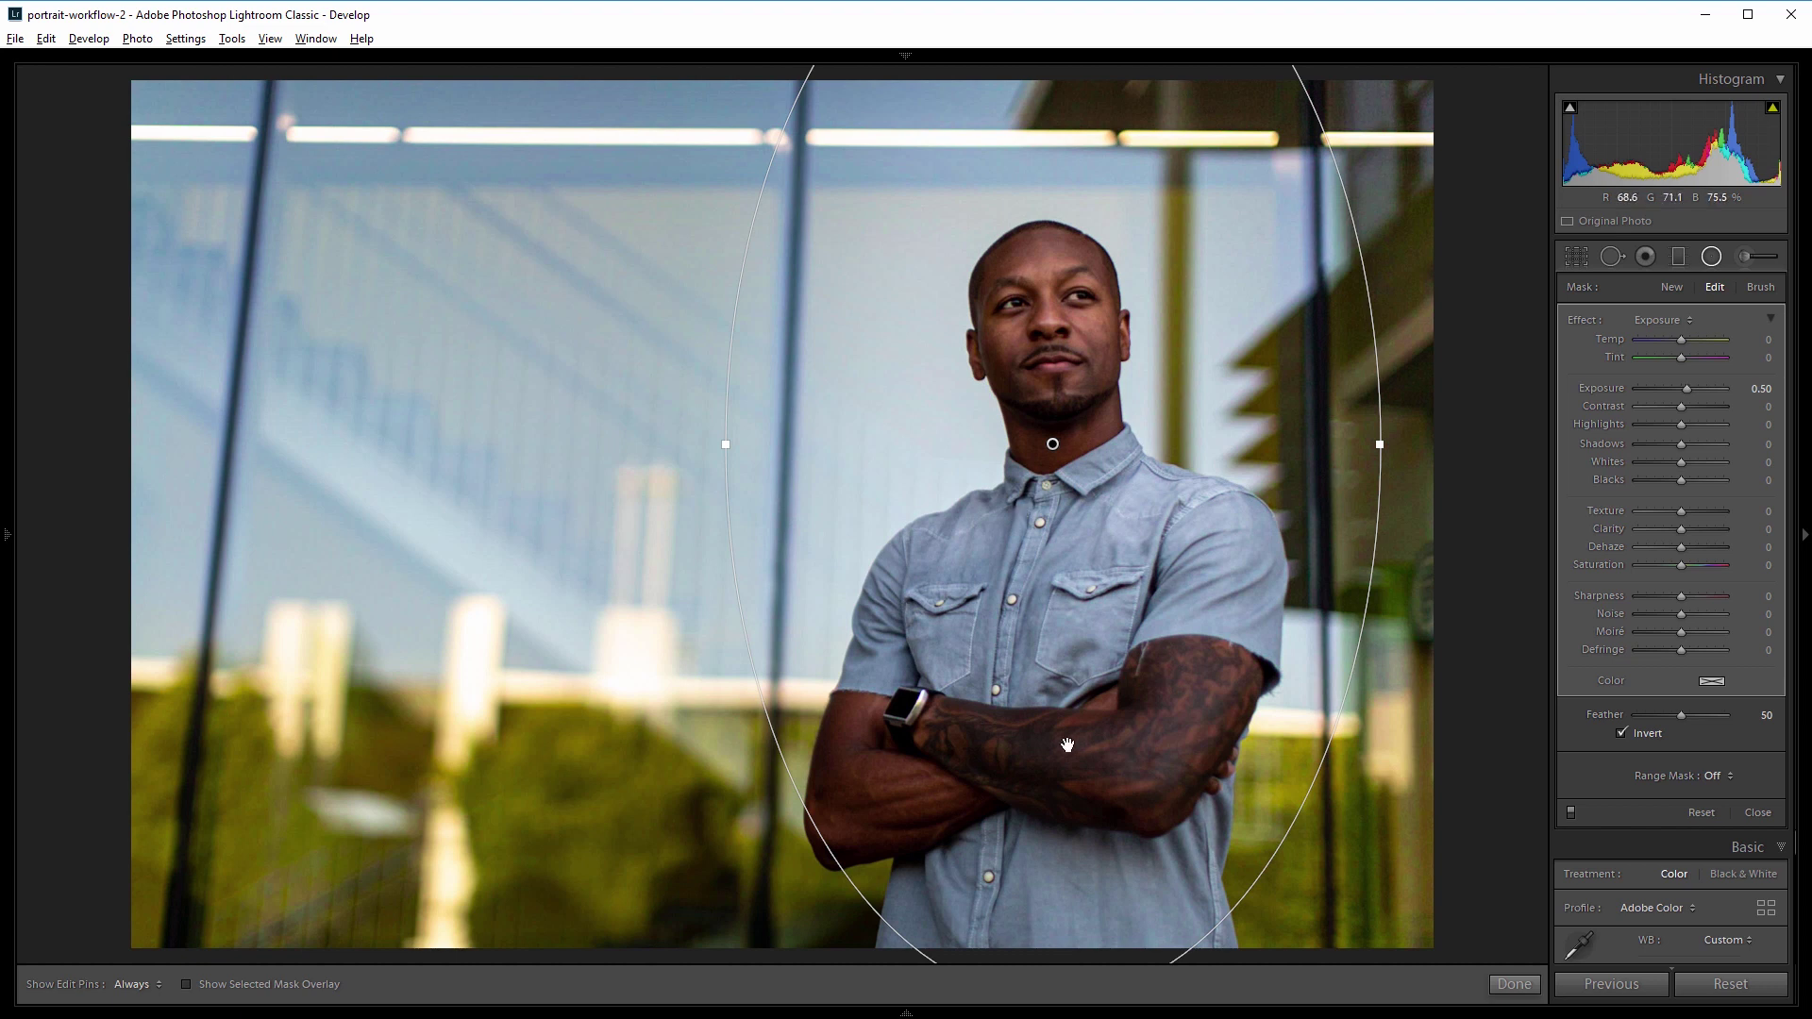
{"action": "left_click", "coordinate": [1713, 257]}
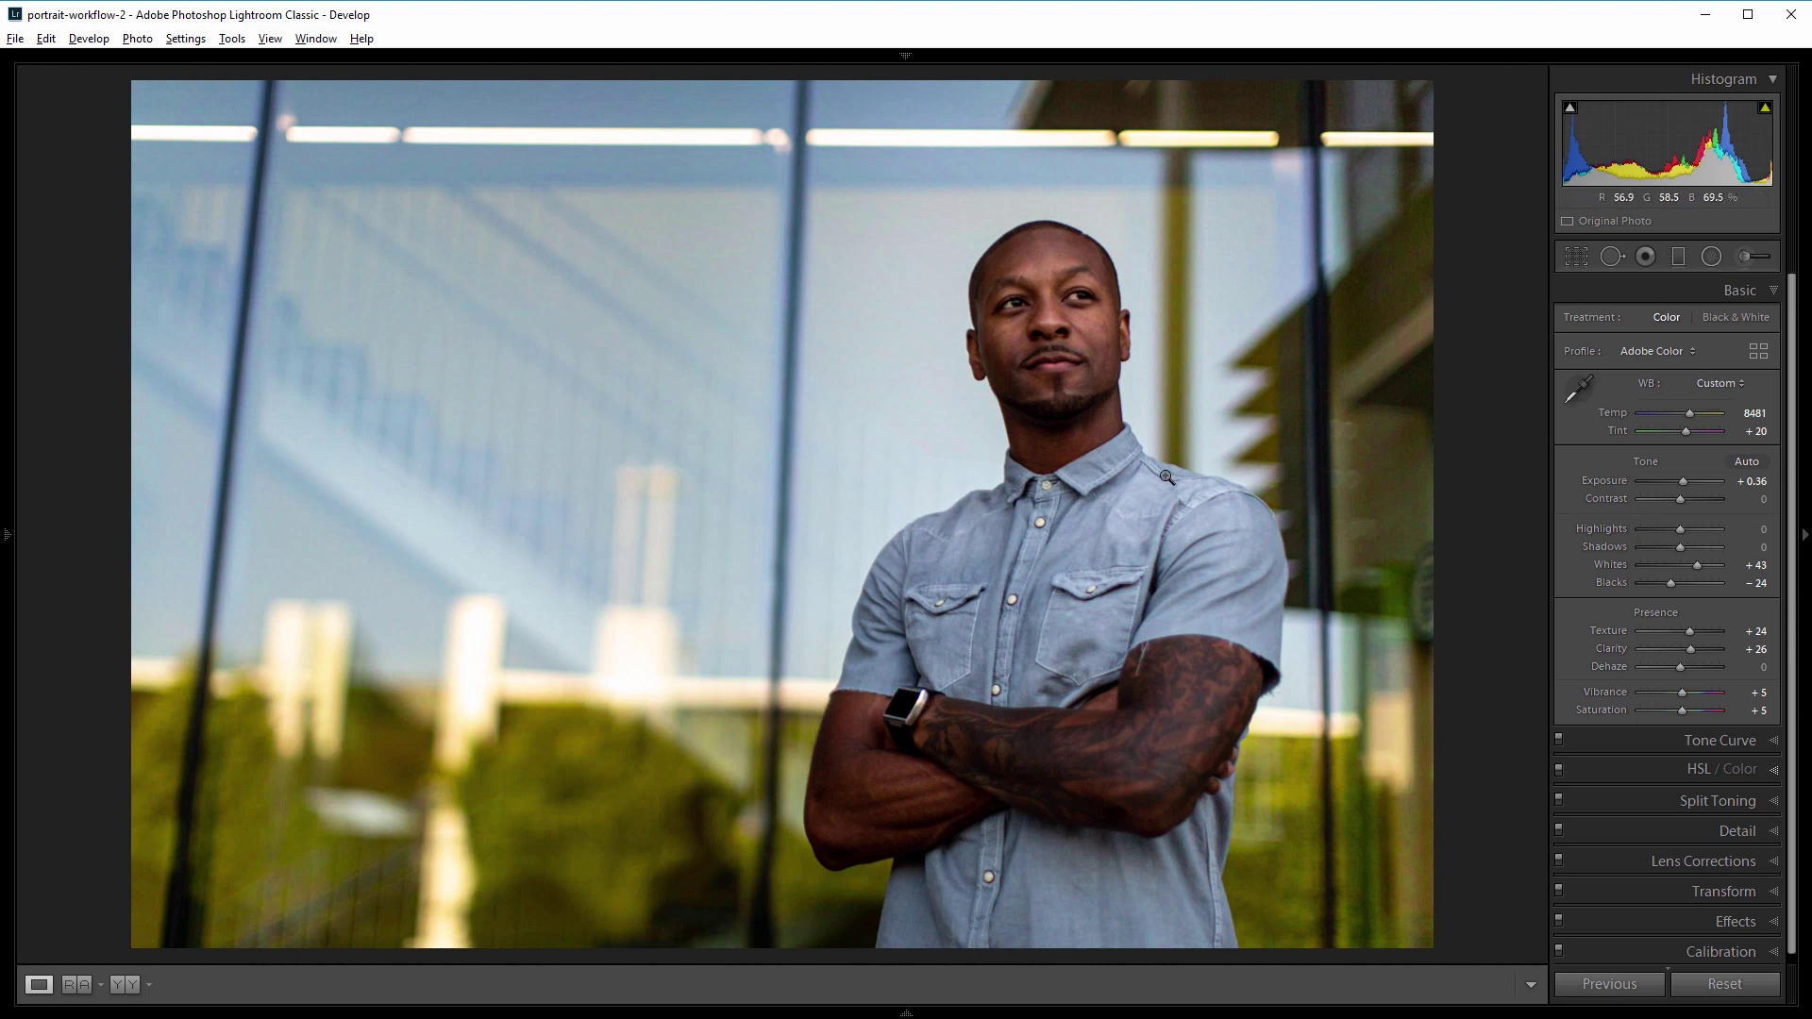
Set Post-Crop Vignetting Amount to −21 and Midpoint to 39 in the Effects panel
{"action": "left_click", "coordinate": [1736, 922]}
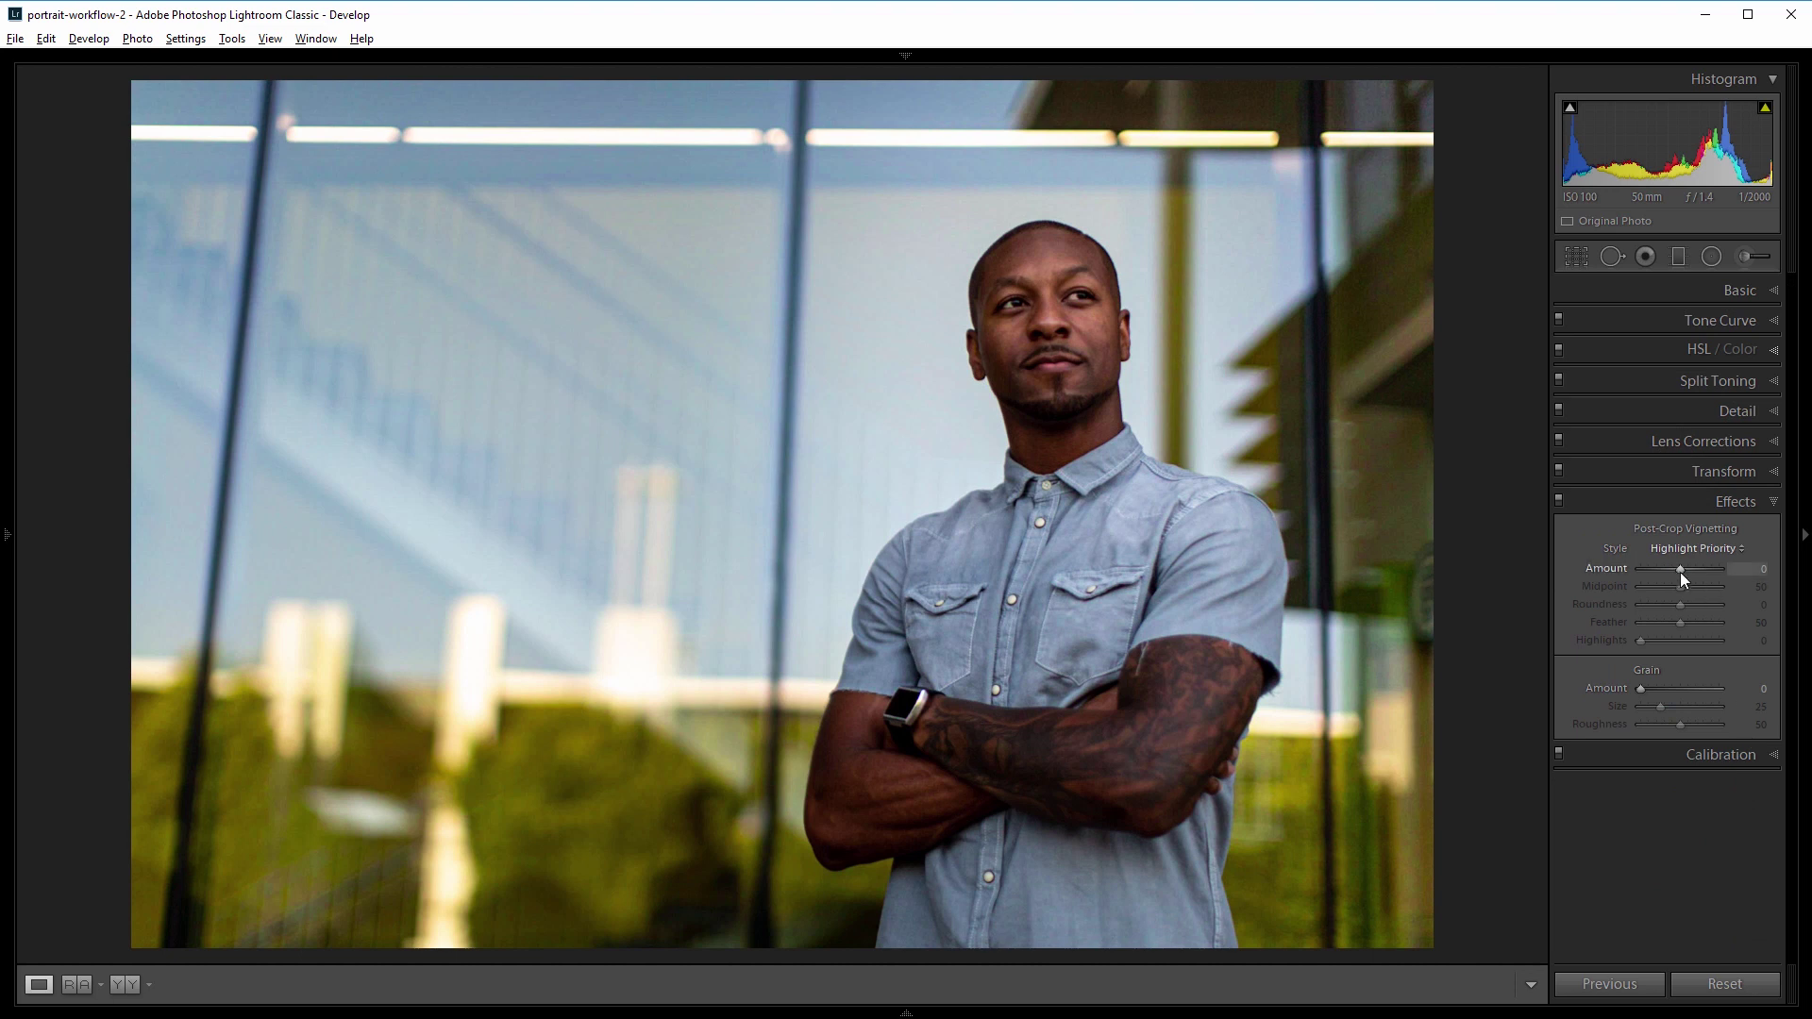
{"action": "left_click_drag", "start_coordinate": [1679, 570], "coordinate": [1670, 573]}
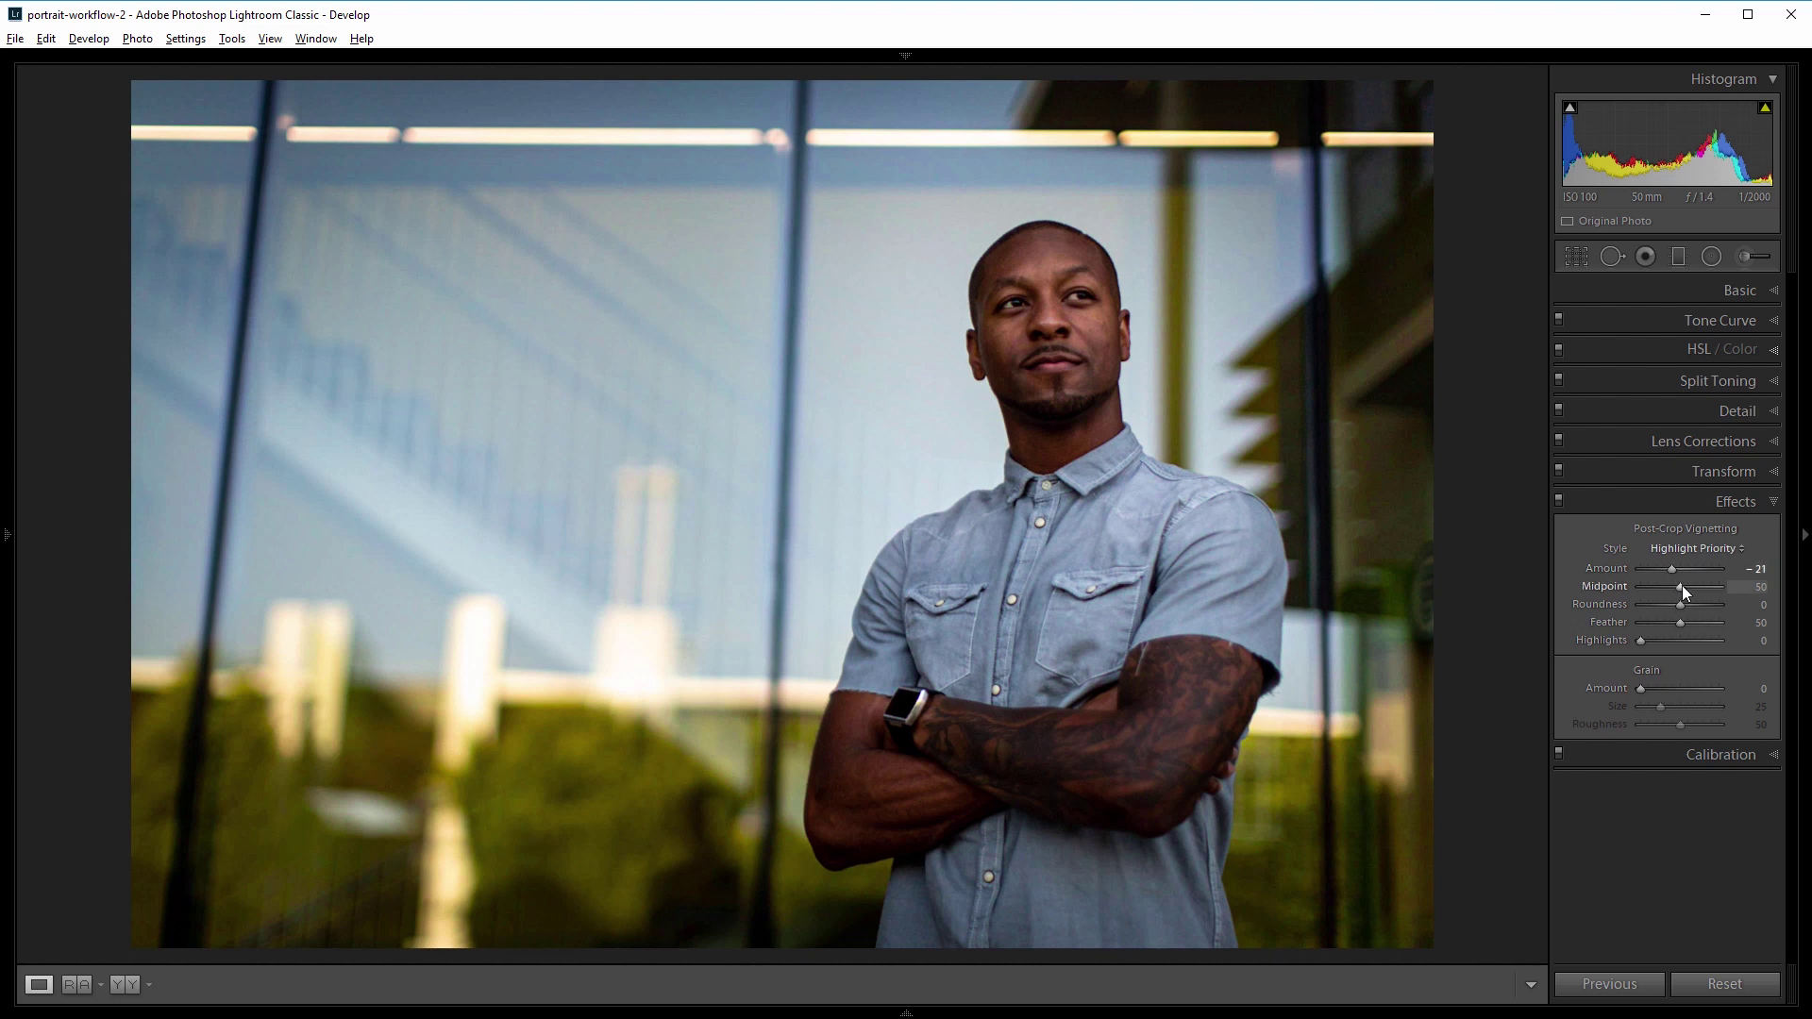
{"action": "left_click_drag", "start_coordinate": [1681, 585], "coordinate": [1672, 587]}
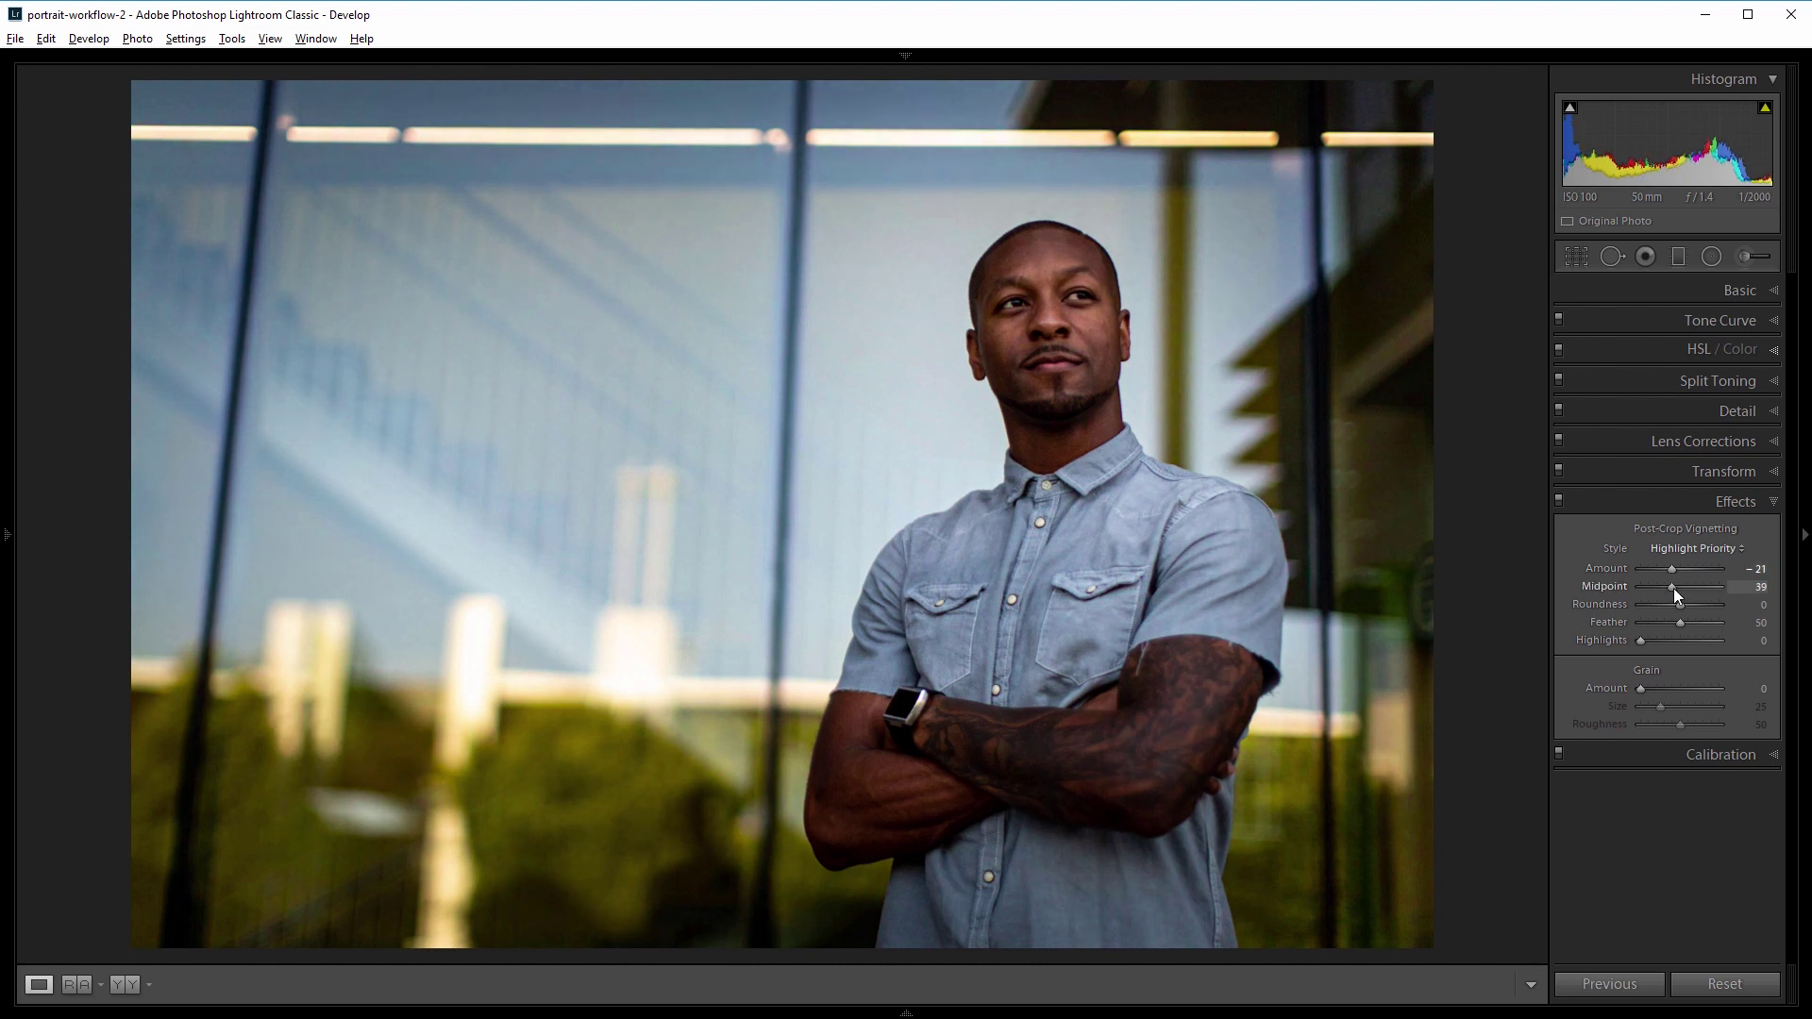
In Calibration, set Red Primary Hue to +14 and Blue Primary Hue to −17
{"action": "left_click", "coordinate": [1725, 761]}
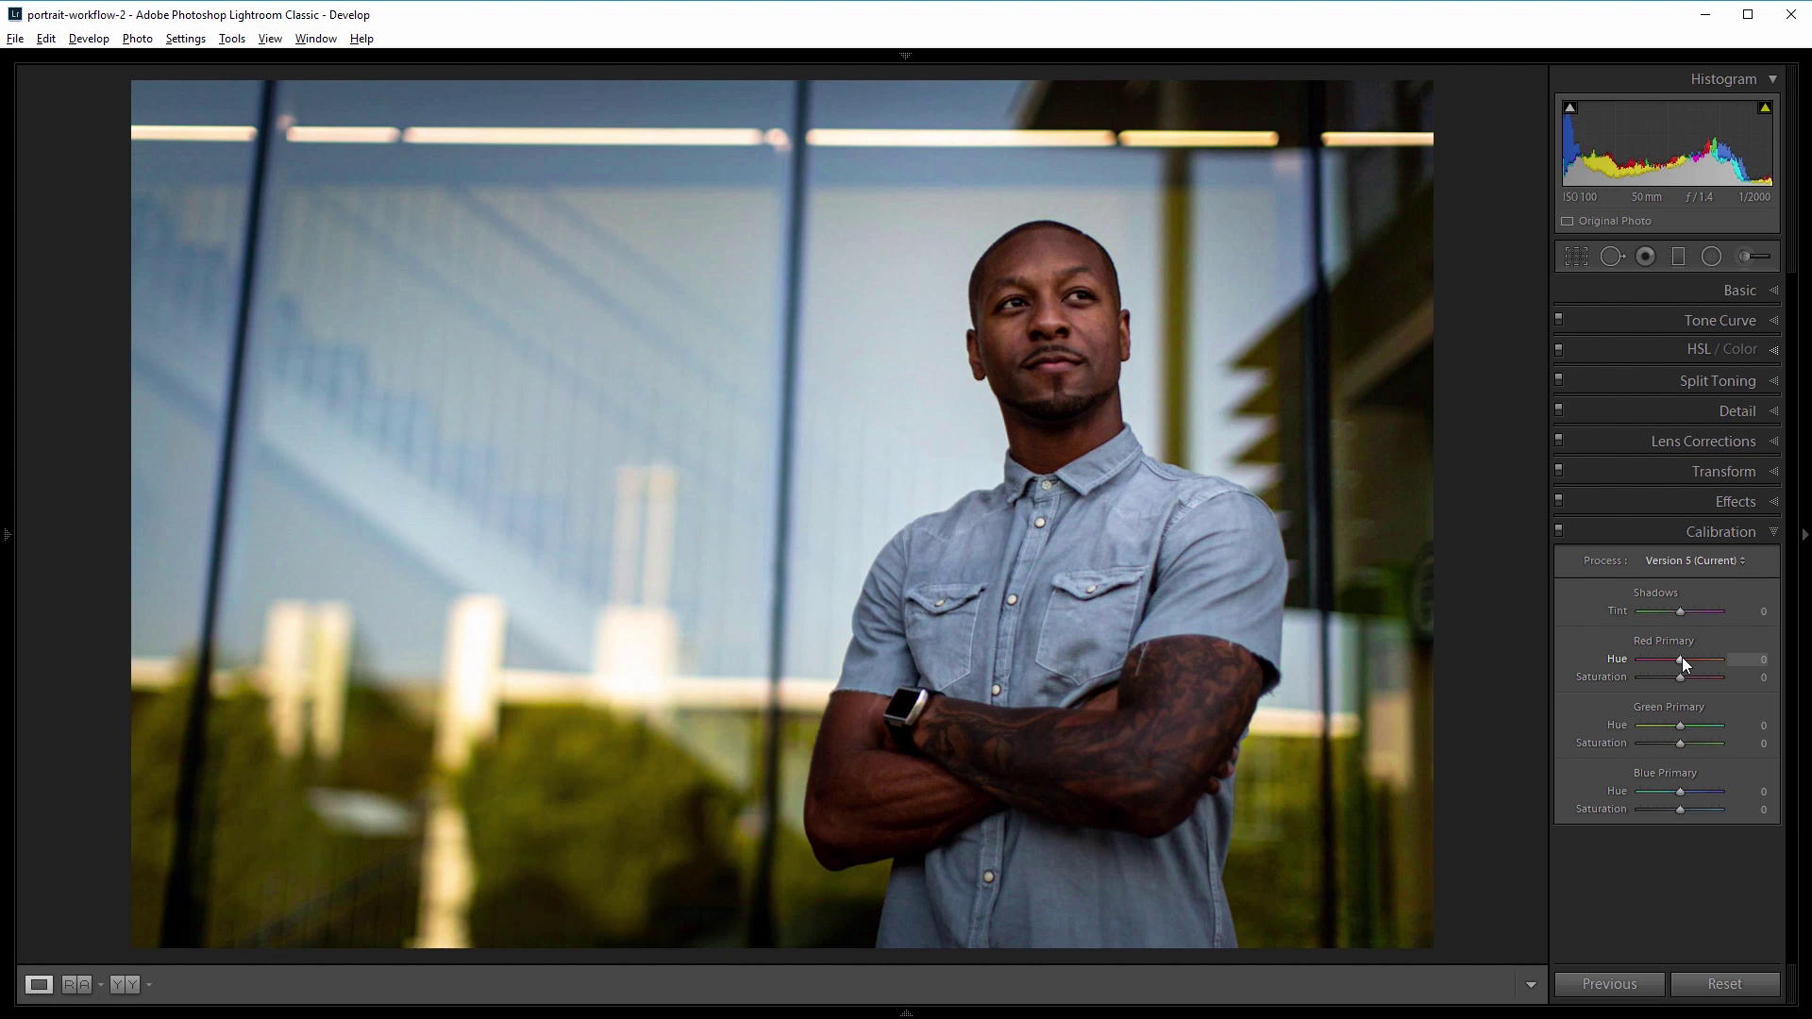
{"action": "left_click_drag", "start_coordinate": [1682, 659], "coordinate": [1688, 661]}
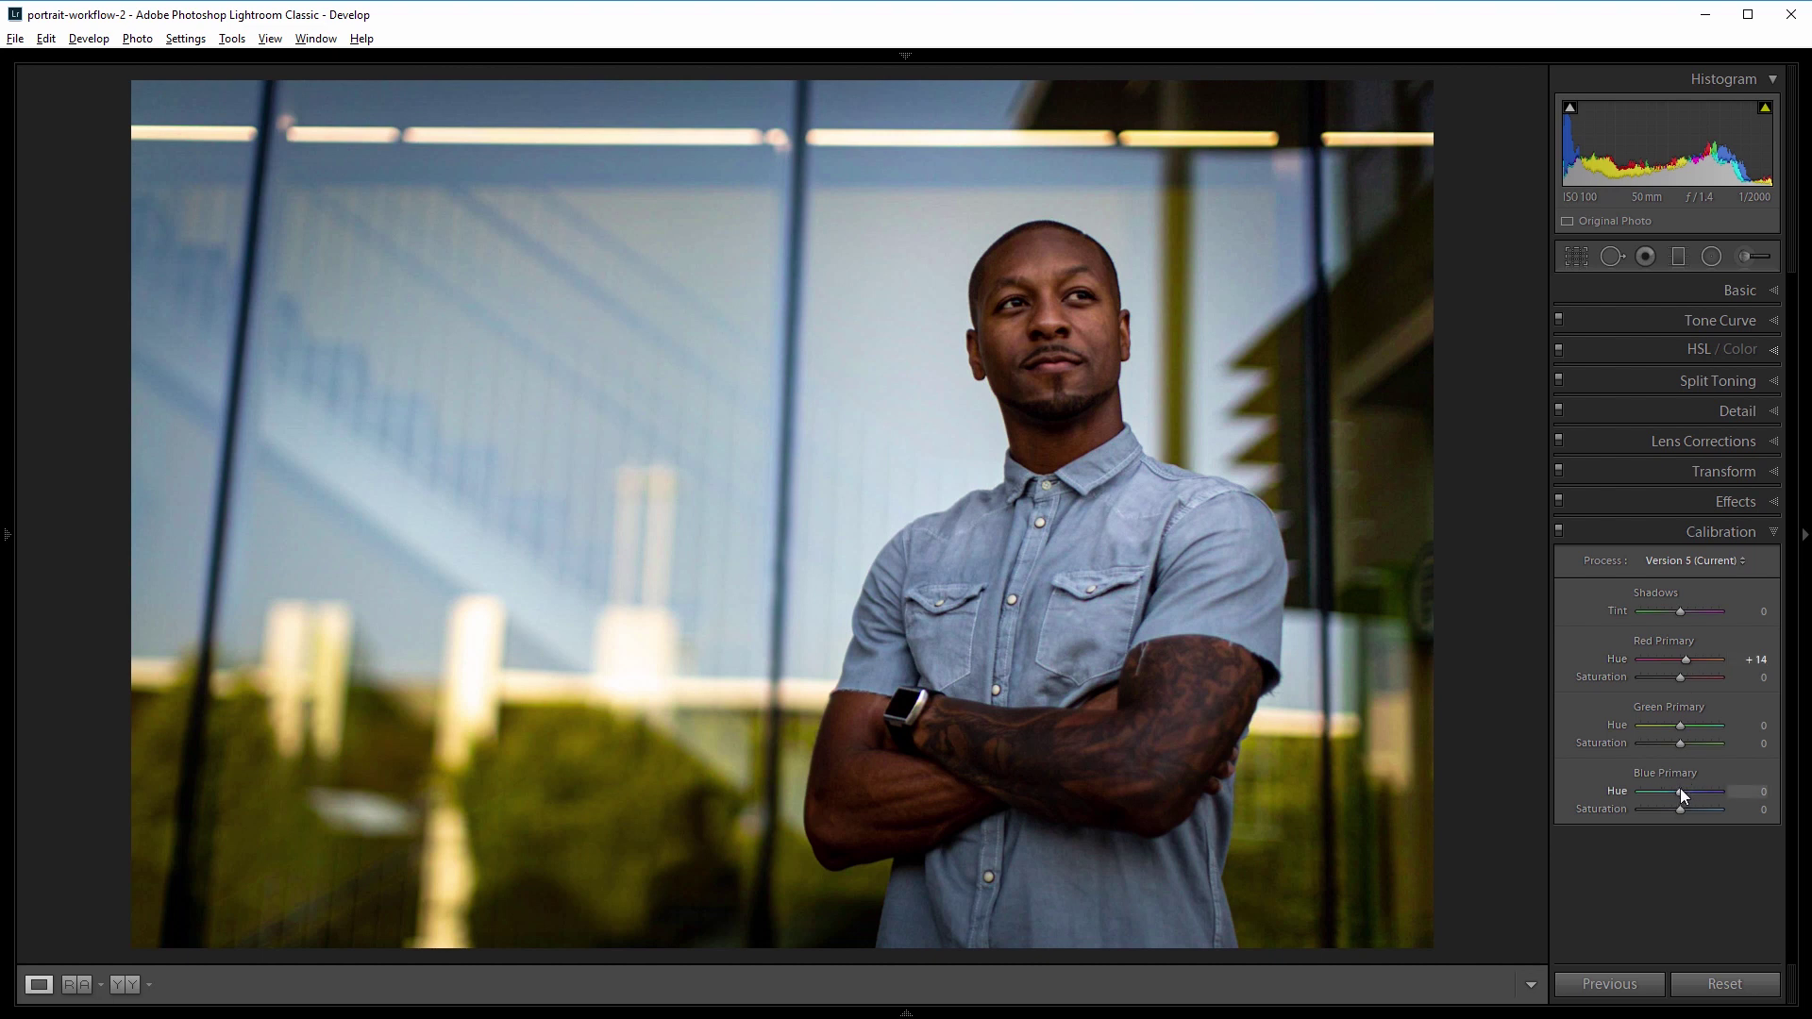
{"action": "left_click_drag", "start_coordinate": [1680, 790], "coordinate": [1654, 790]}
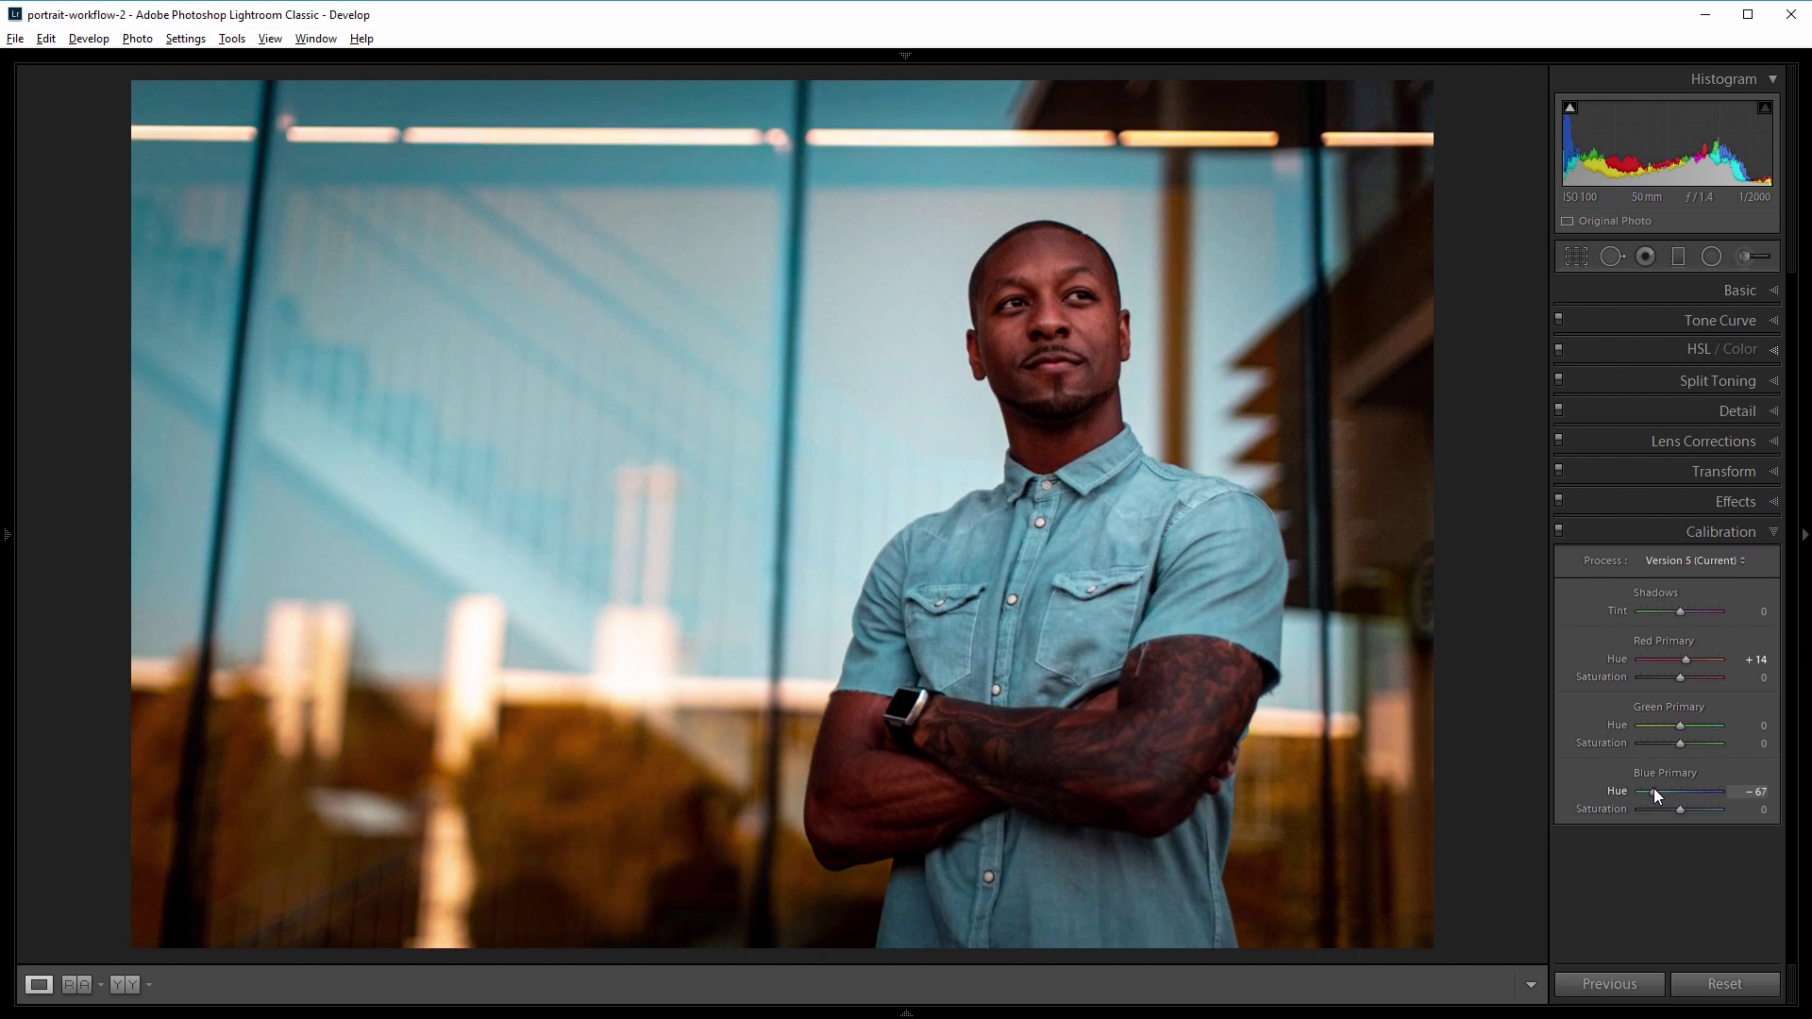
{"action": "left_click_drag", "start_coordinate": [1653, 791], "coordinate": [1673, 791]}
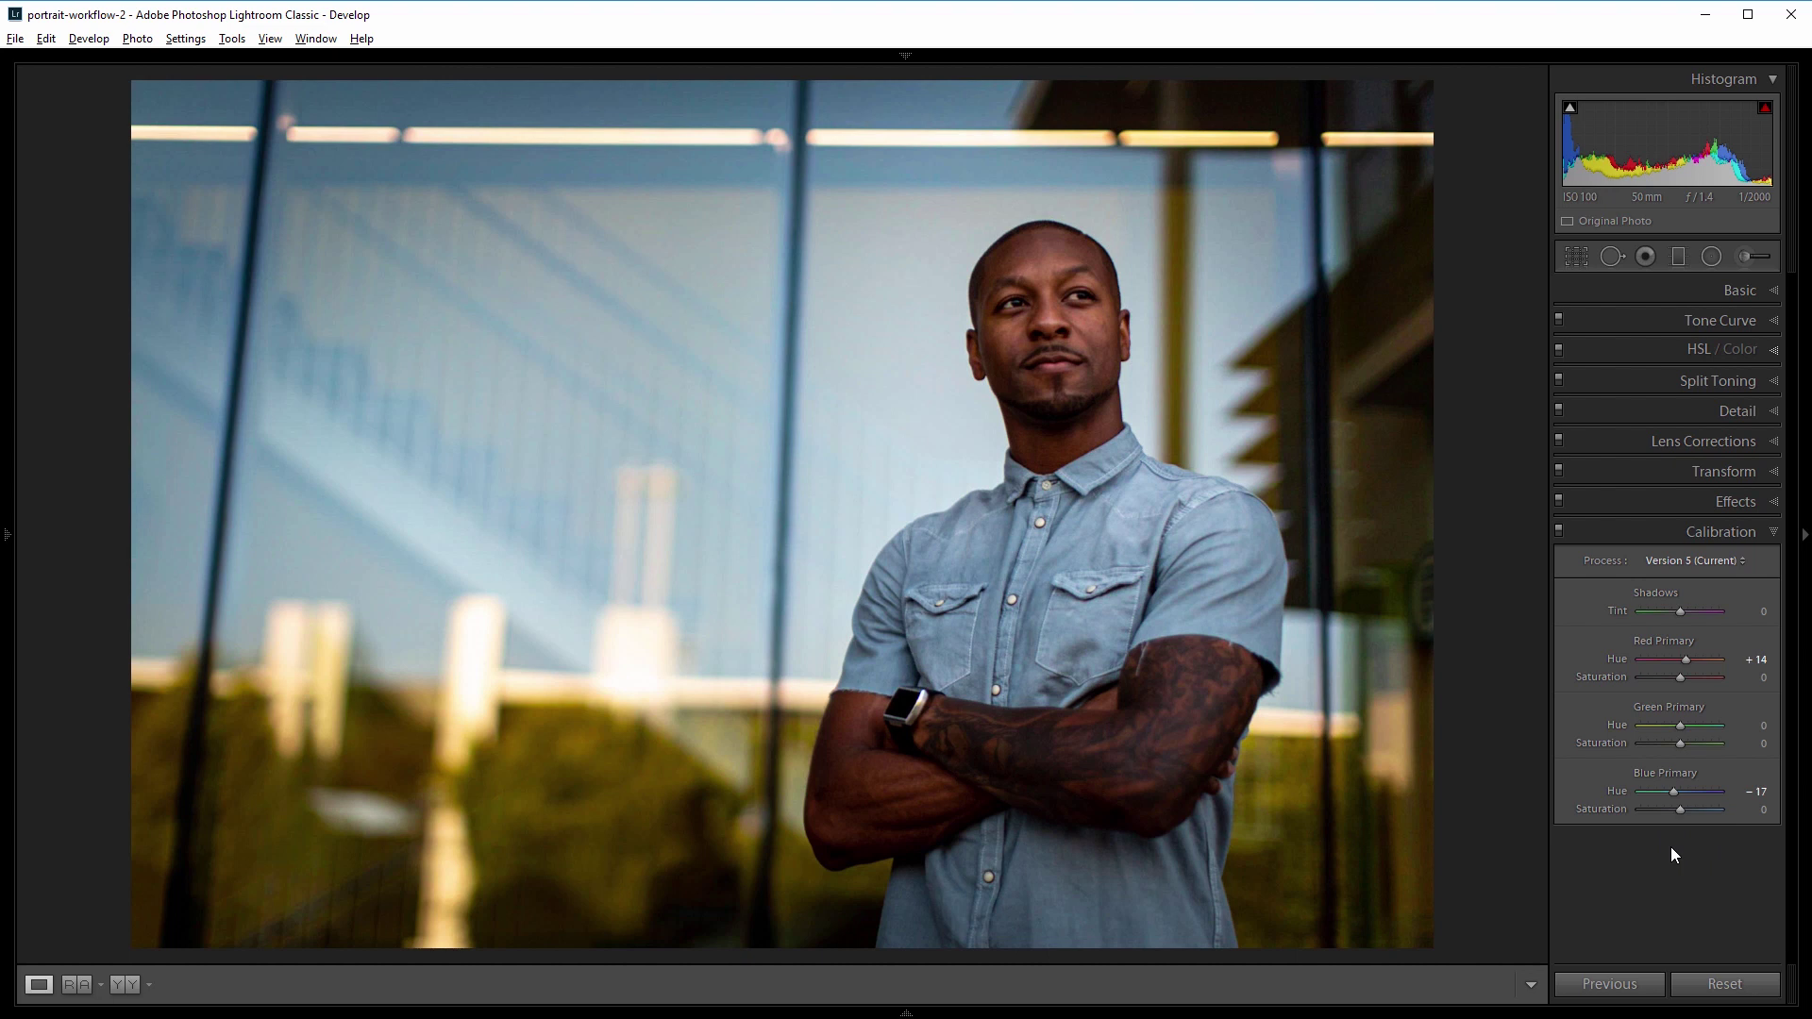
Select the existing radial filter pin on the man and raise its Exposure to 0.96
{"action": "left_click", "coordinate": [1711, 257]}
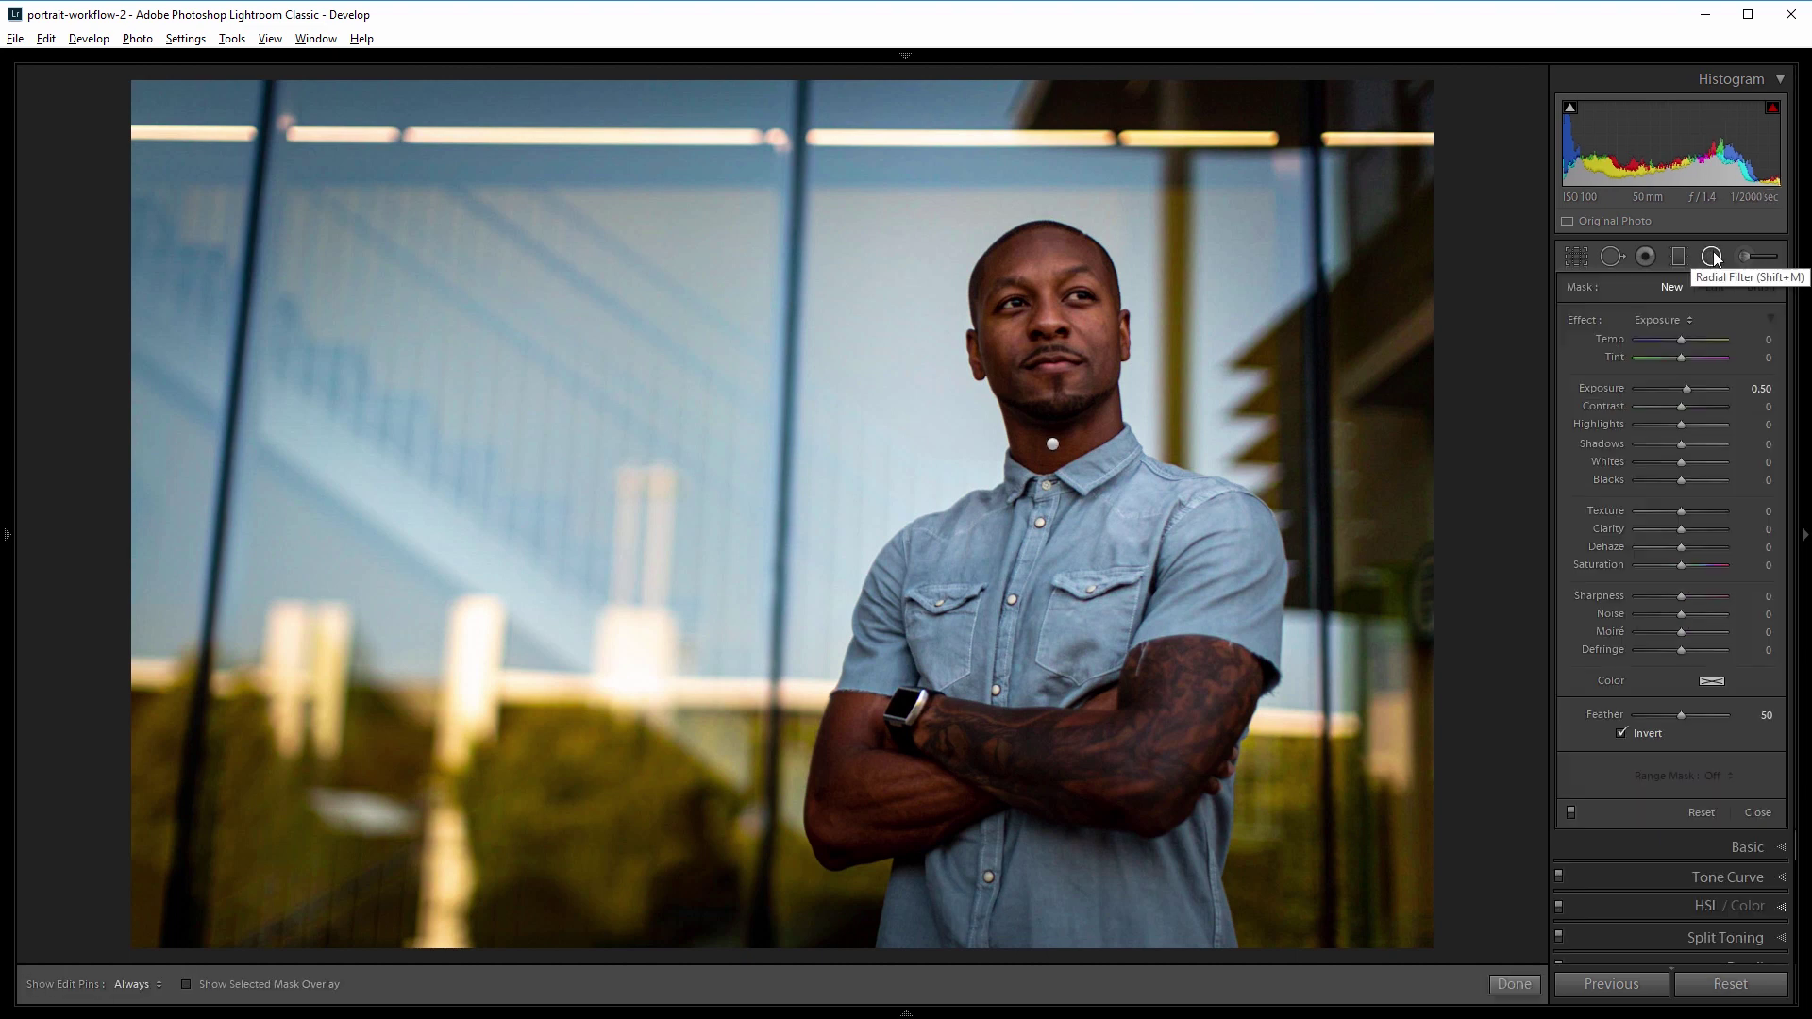
{"action": "left_click", "coordinate": [1051, 445]}
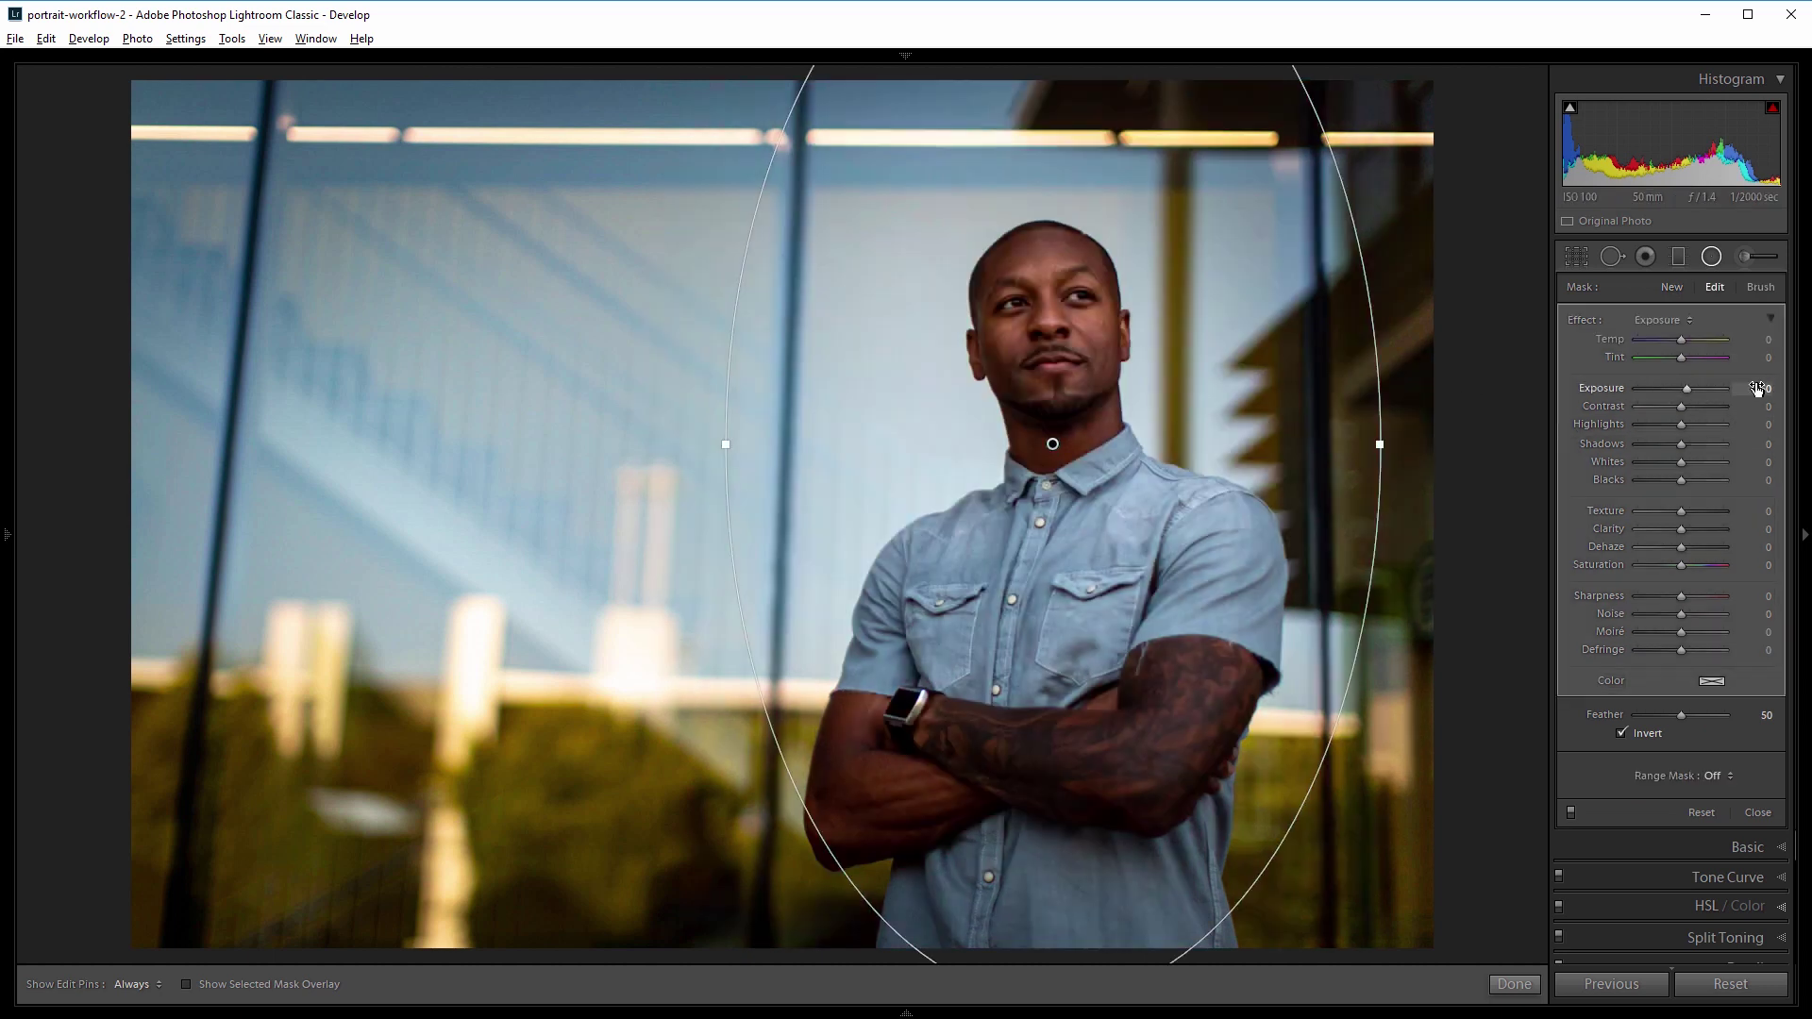
{"action": "left_click_drag", "start_coordinate": [1686, 387], "coordinate": [1690, 388]}
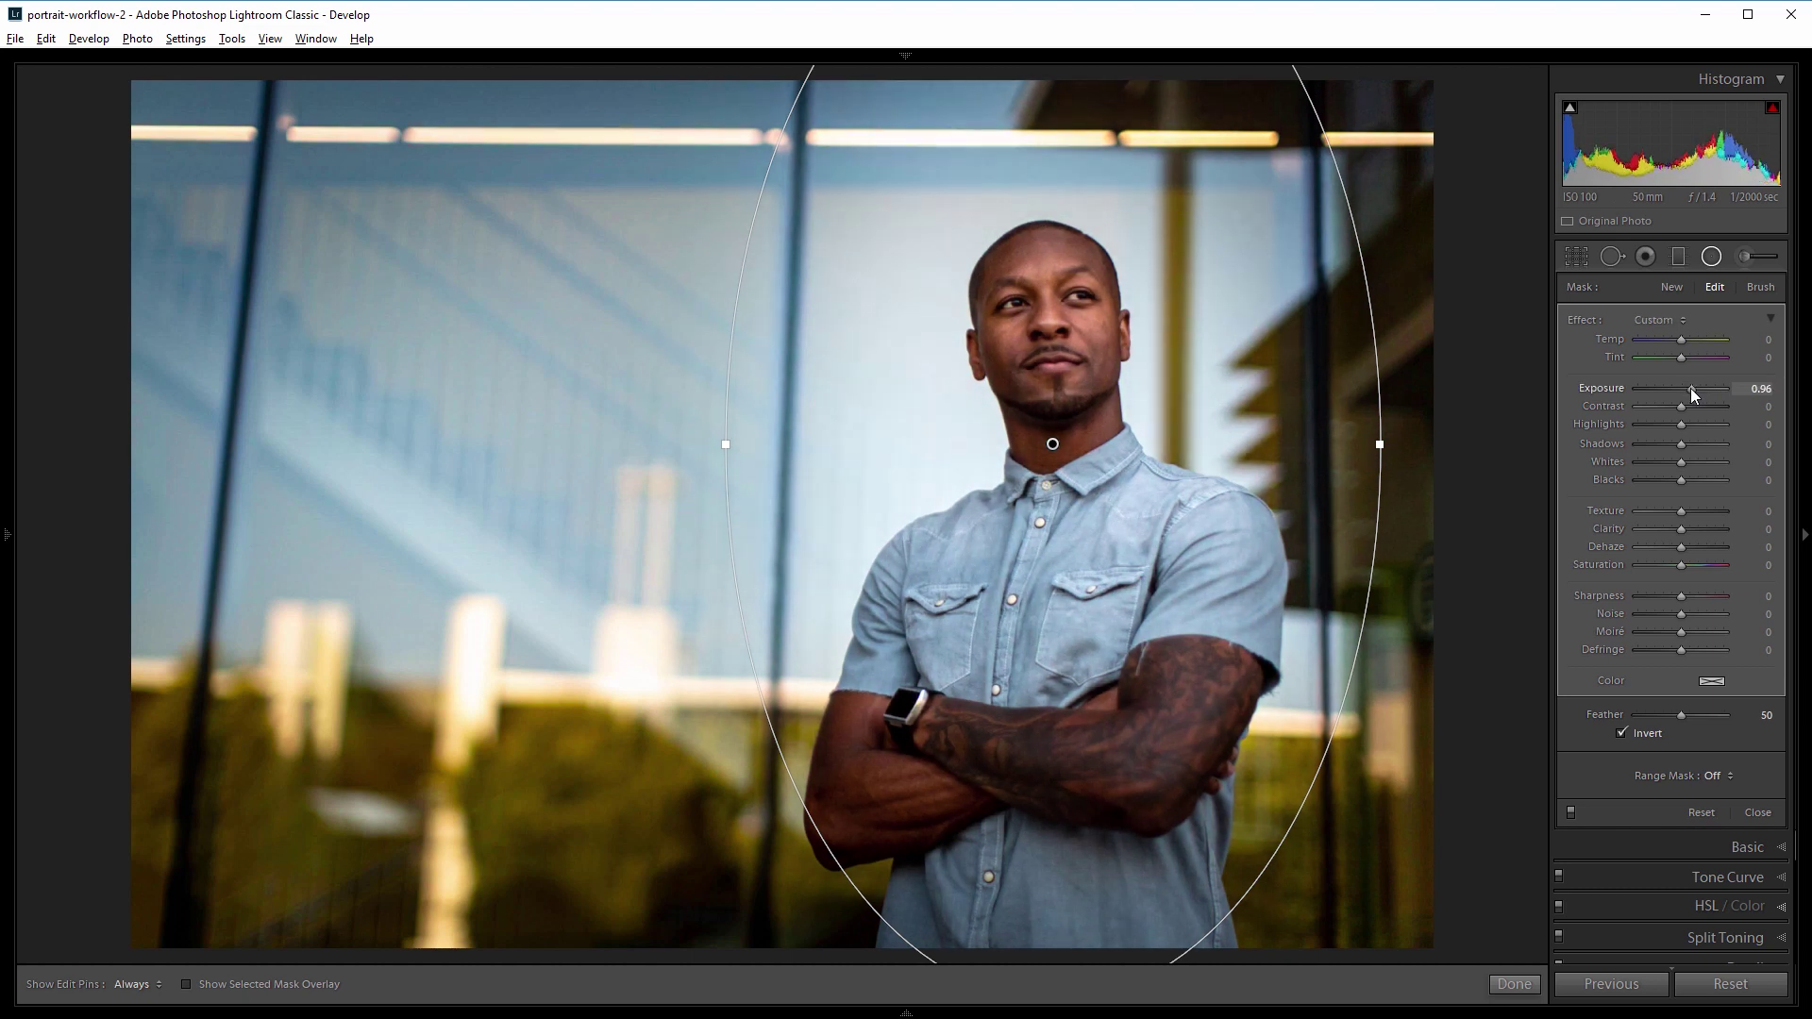
{"action": "left_click", "coordinate": [1712, 258]}
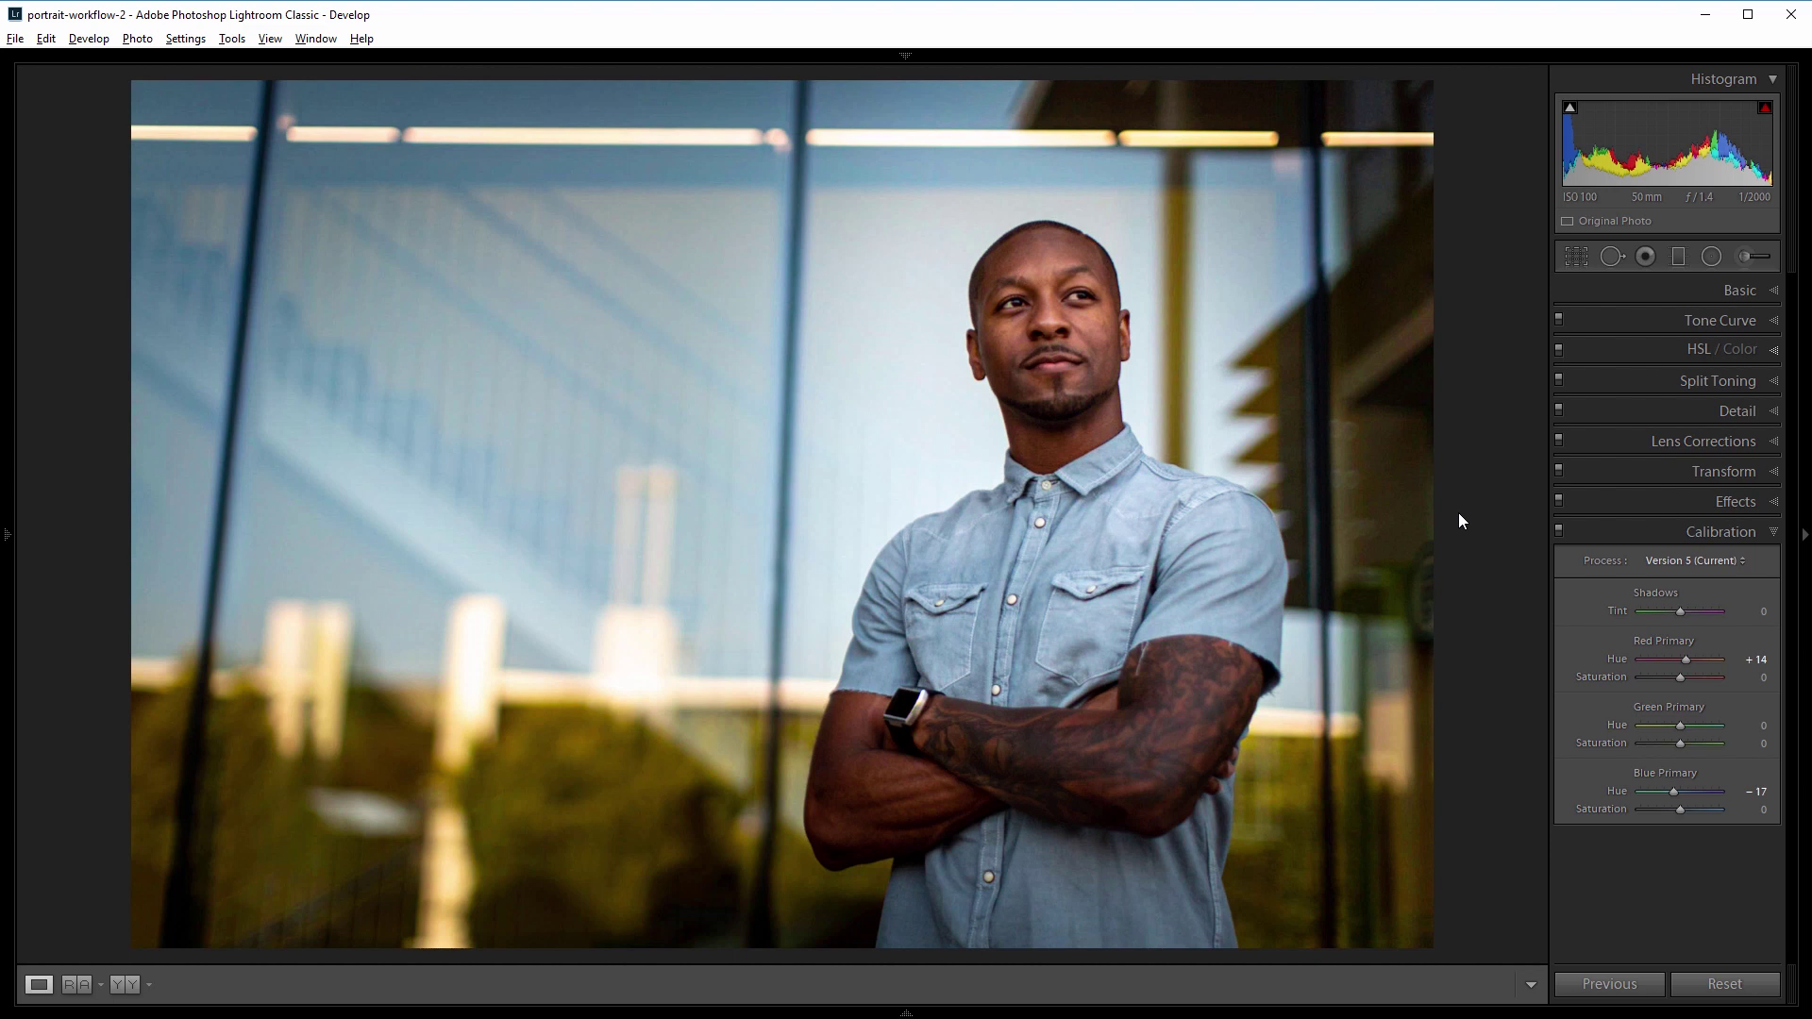
{"action": "key", "text": "backslash"}
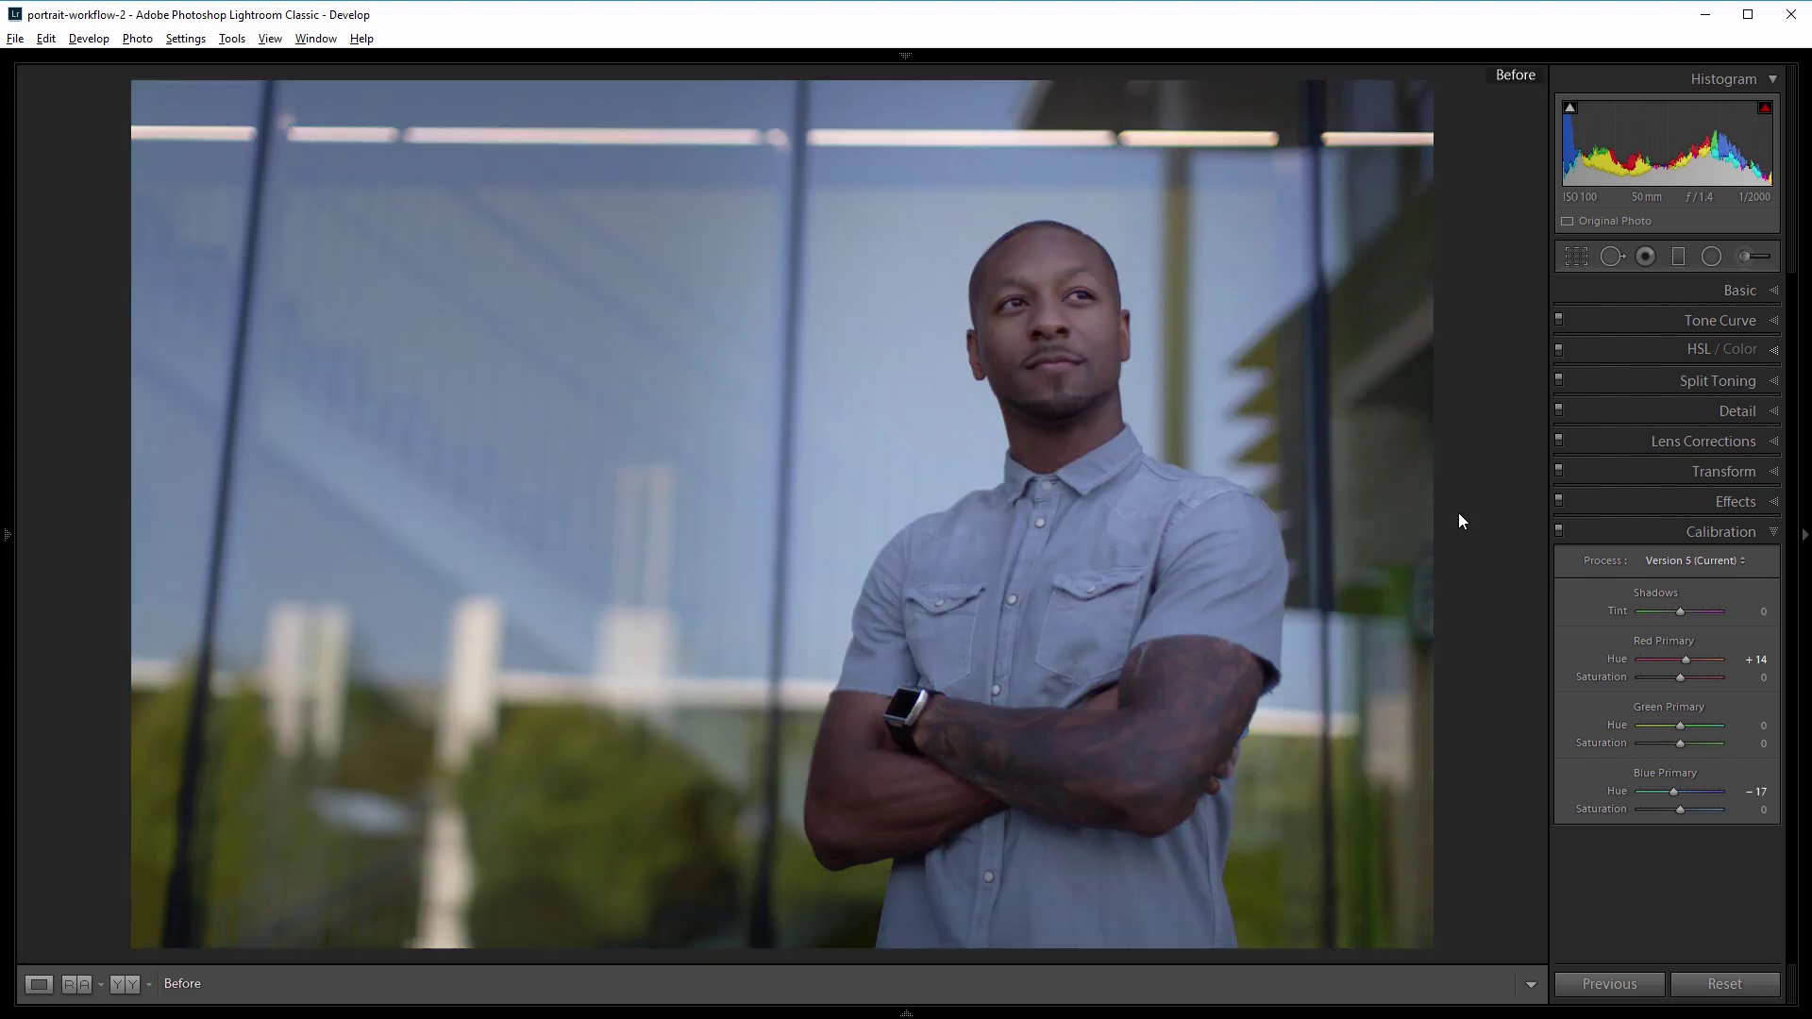
{"action": "key", "text": "backslash"}
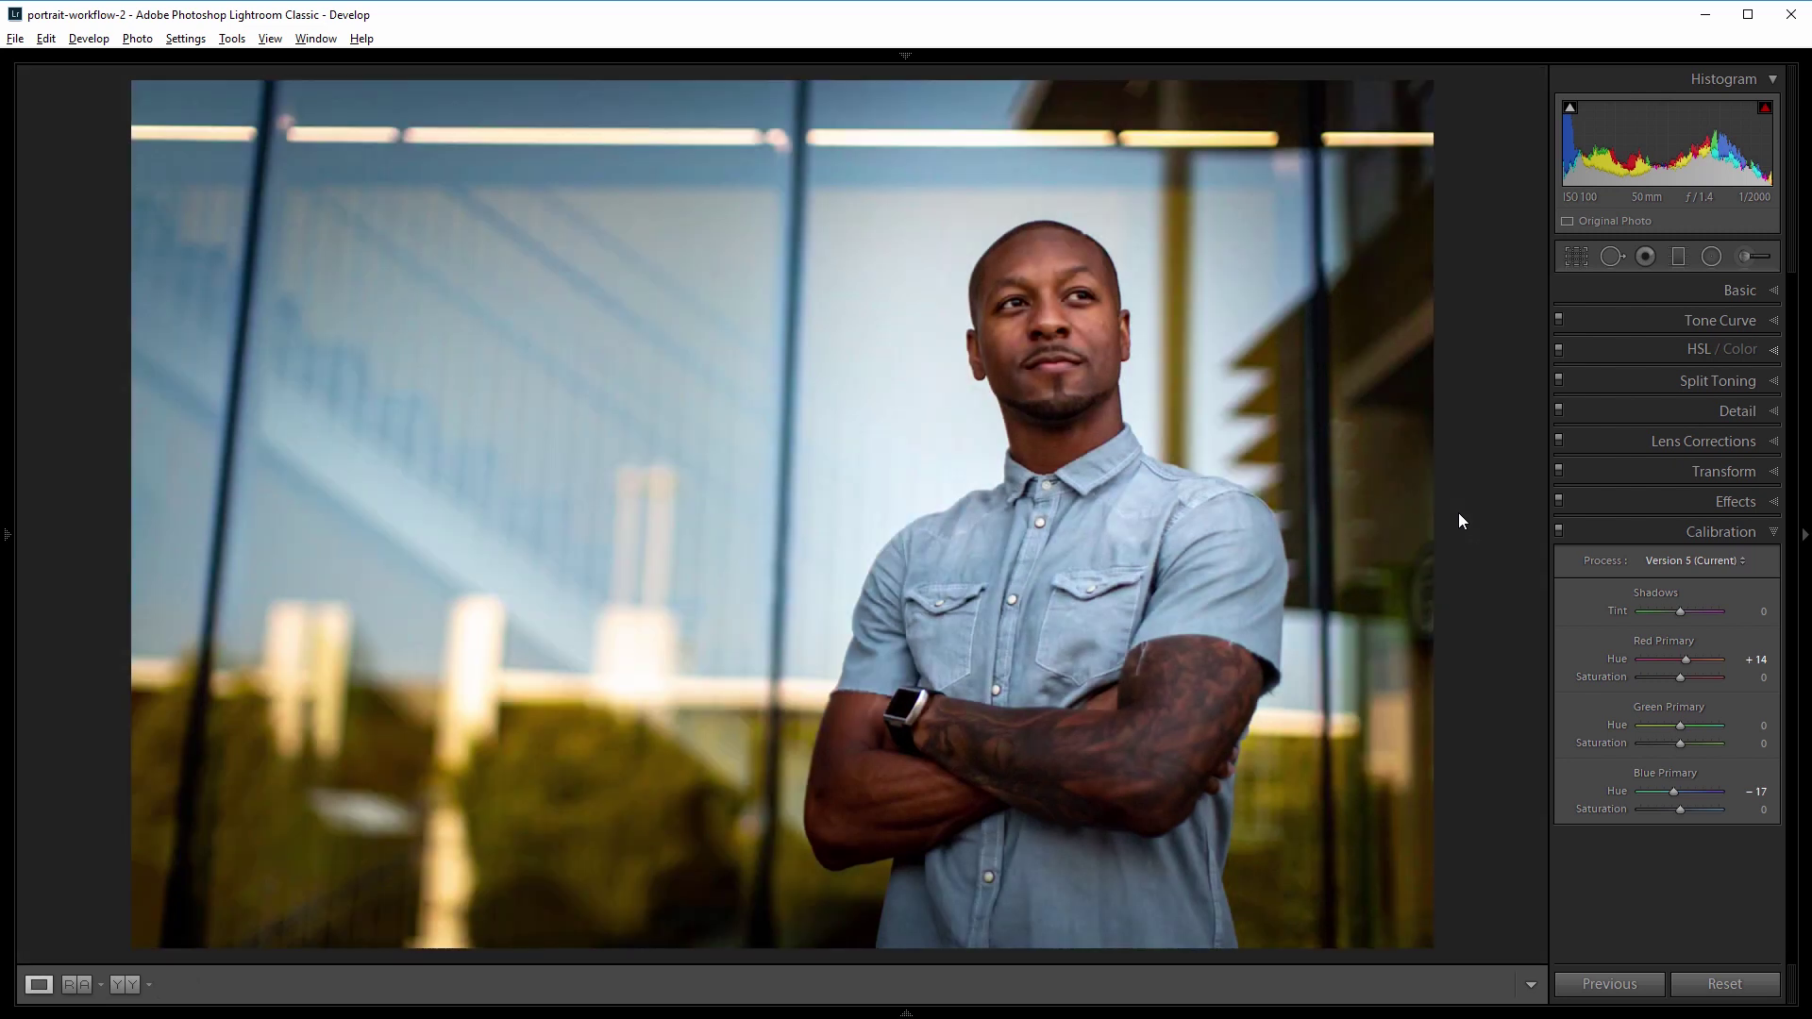